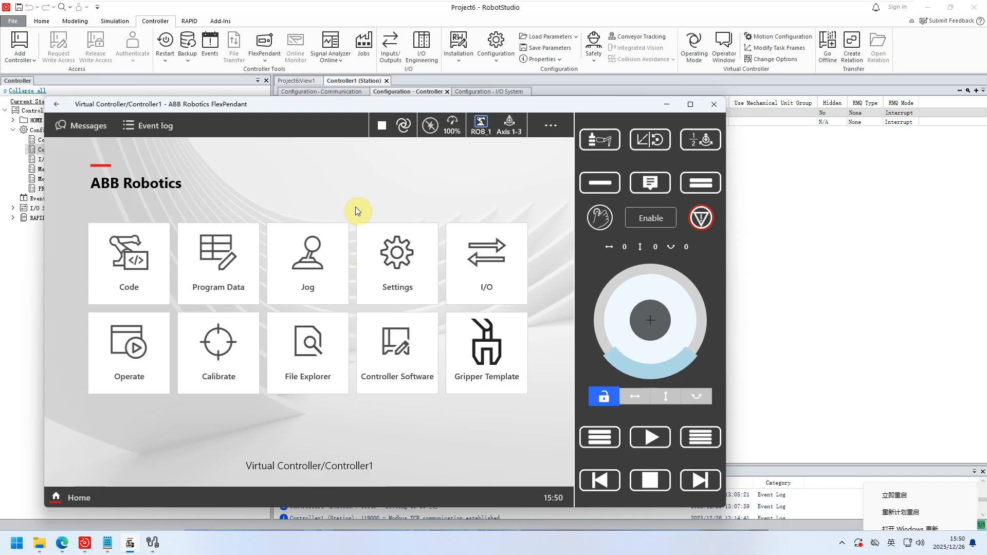
Check the Modbus TCP for OmniCore add-in in the gallery and the RapidSockets entry in the controller's firewall configuration.
{"action": "left_click", "coordinate": [223, 24]}
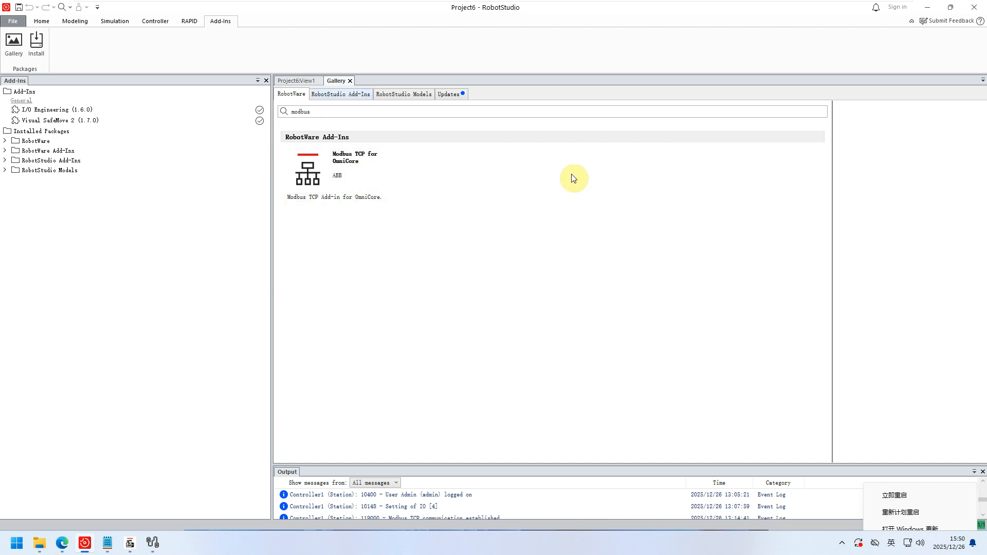
{"action": "left_click", "coordinate": [150, 23]}
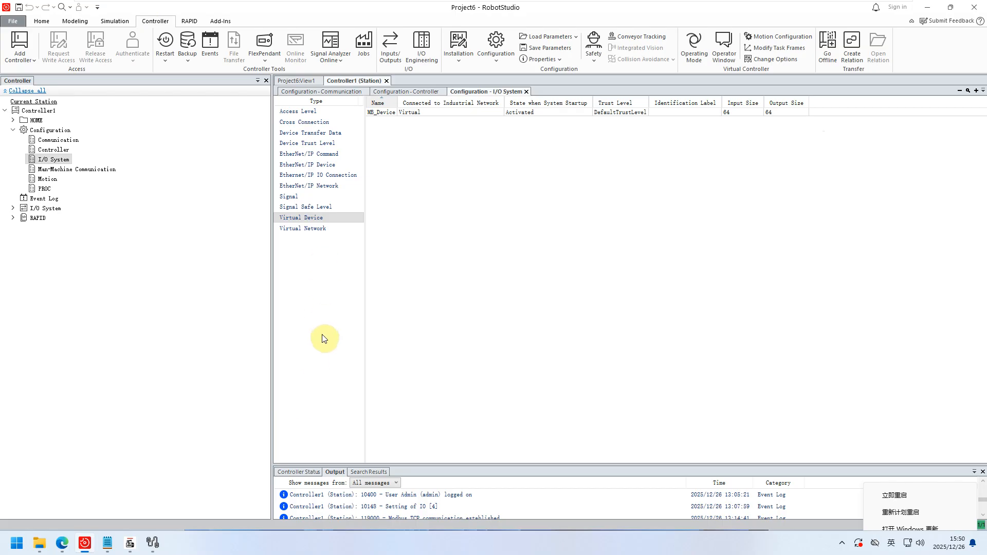
{"action": "left_click", "coordinate": [51, 131]}
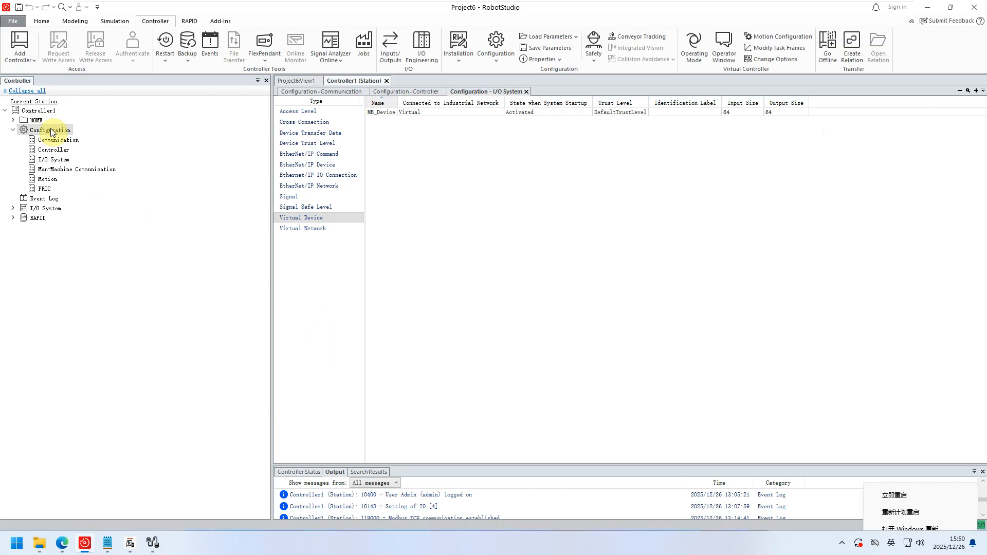
{"action": "double_click", "coordinate": [57, 140]}
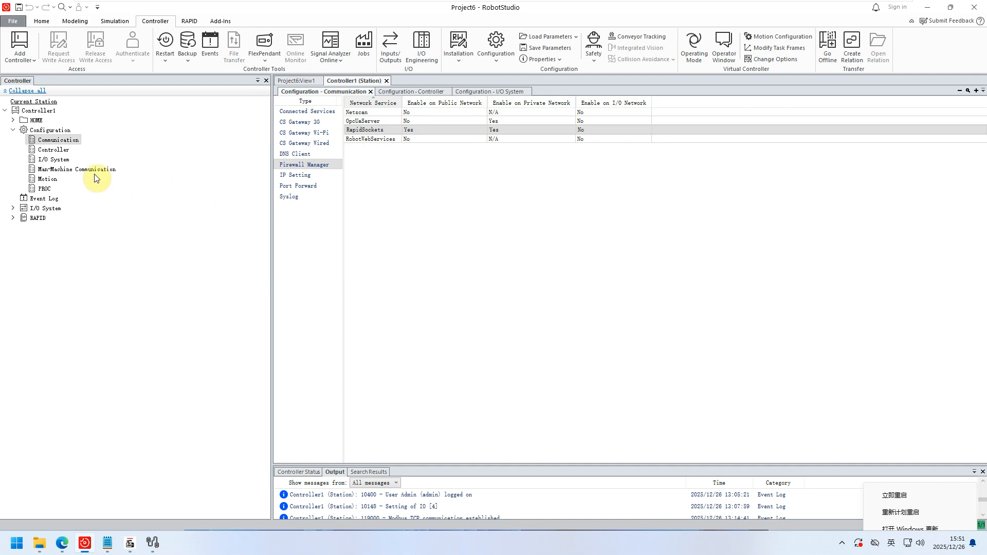
Review the controller's task configuration and check its installed software and RAPID Program Features options, leaving the installation unmodified.
{"action": "double_click", "coordinate": [54, 150]}
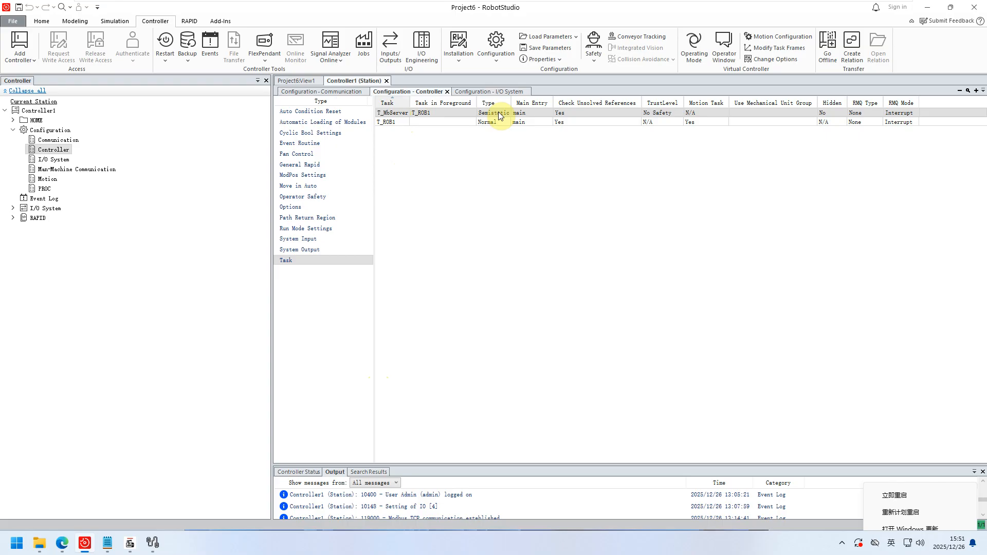
{"action": "left_click", "coordinate": [464, 58]}
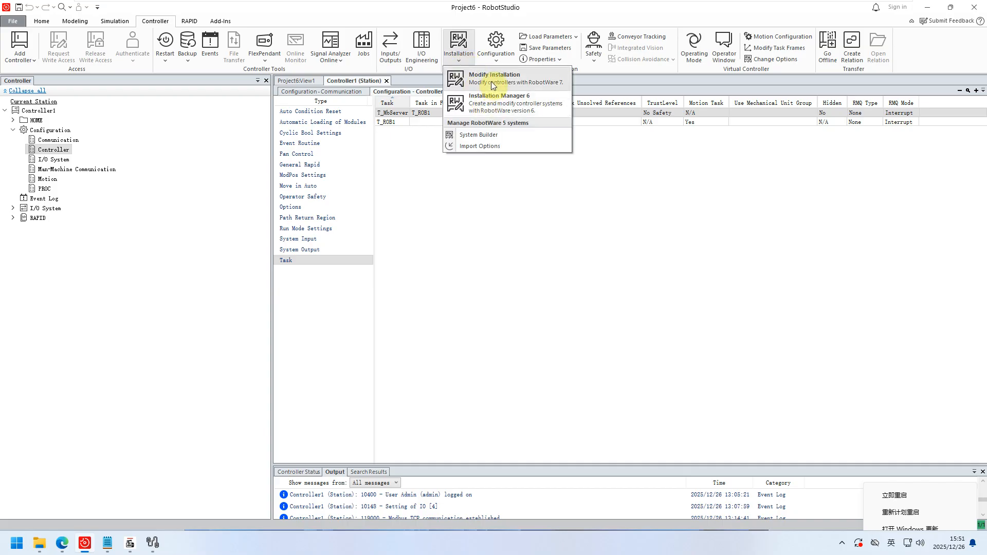
{"action": "left_click", "coordinate": [497, 85]}
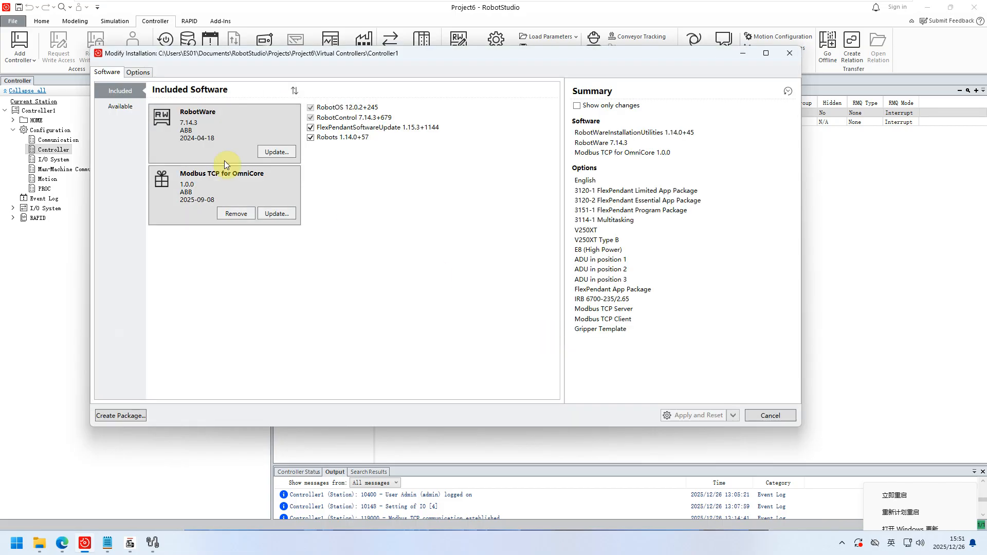
{"action": "left_click", "coordinate": [135, 75]}
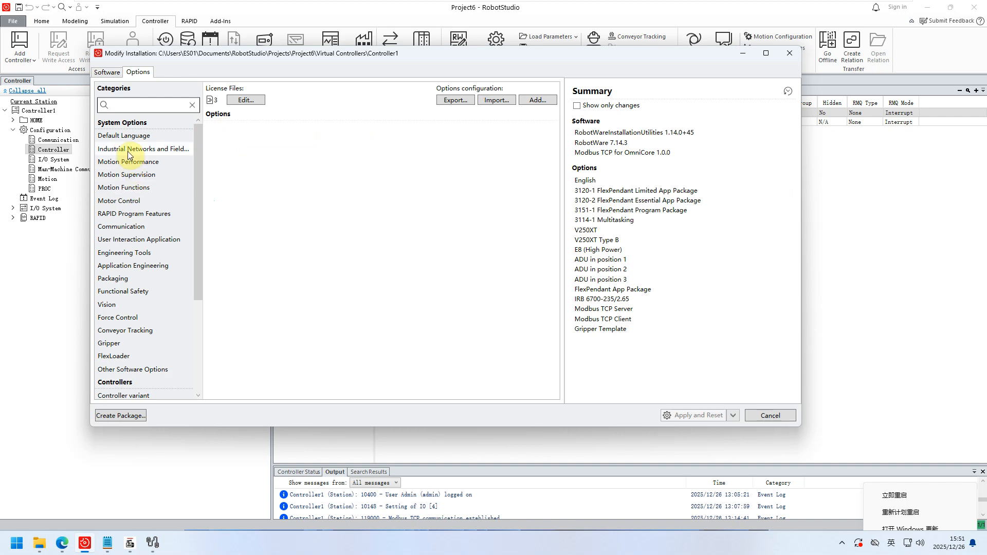
{"action": "left_click", "coordinate": [129, 214]}
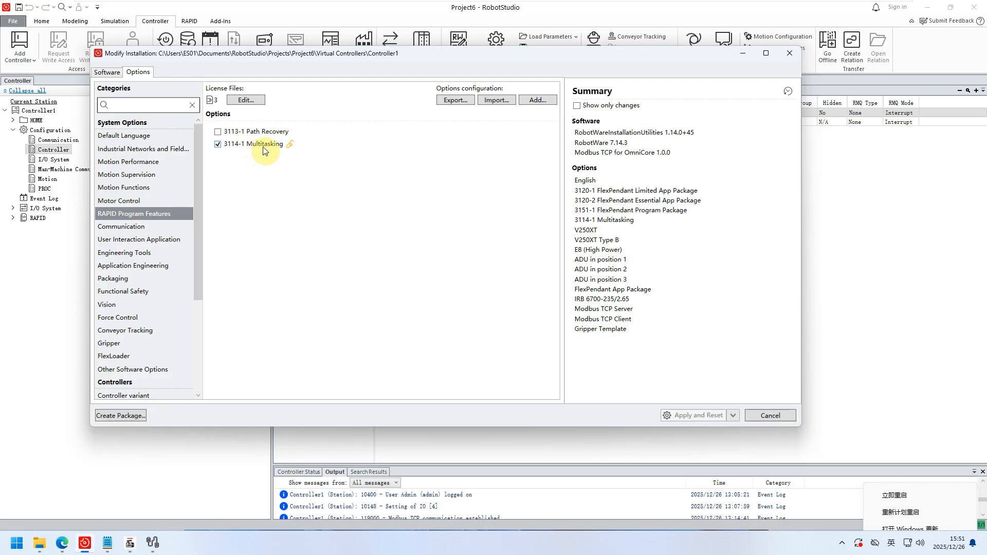
{"action": "left_click", "coordinate": [777, 415]}
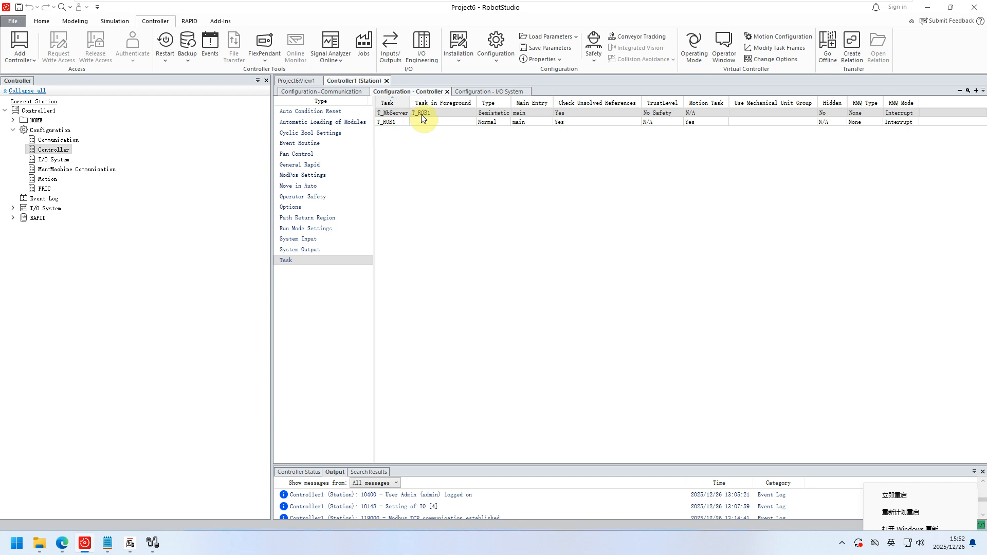
Inspect the T_MbServer task's instance settings and cancel without editing them.
{"action": "double_click", "coordinate": [499, 112]}
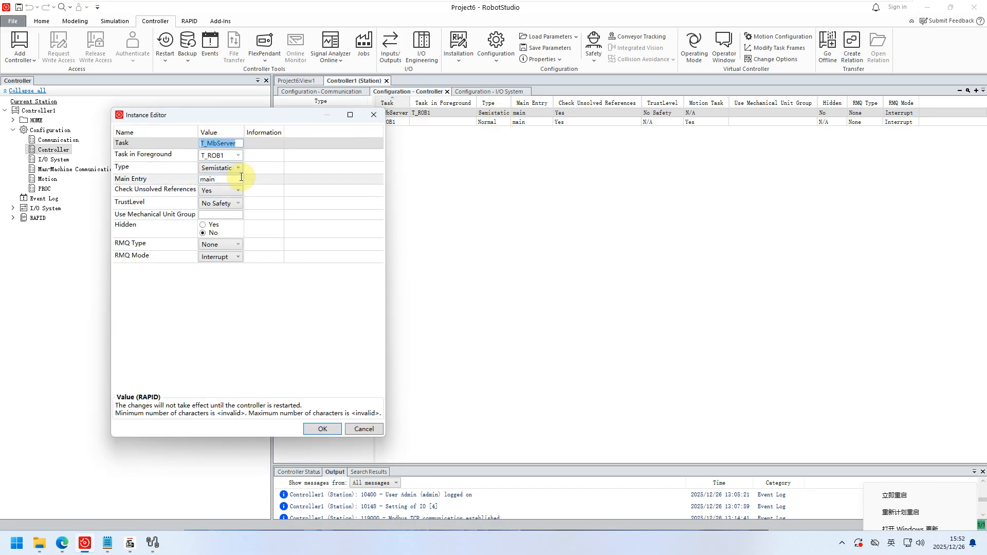
{"action": "left_click", "coordinate": [365, 430]}
Open the Main routine of the T_MbServer task's ModbusServerMain module and examine the code around the MbServerConfig definition.
{"action": "left_click", "coordinate": [13, 218]}
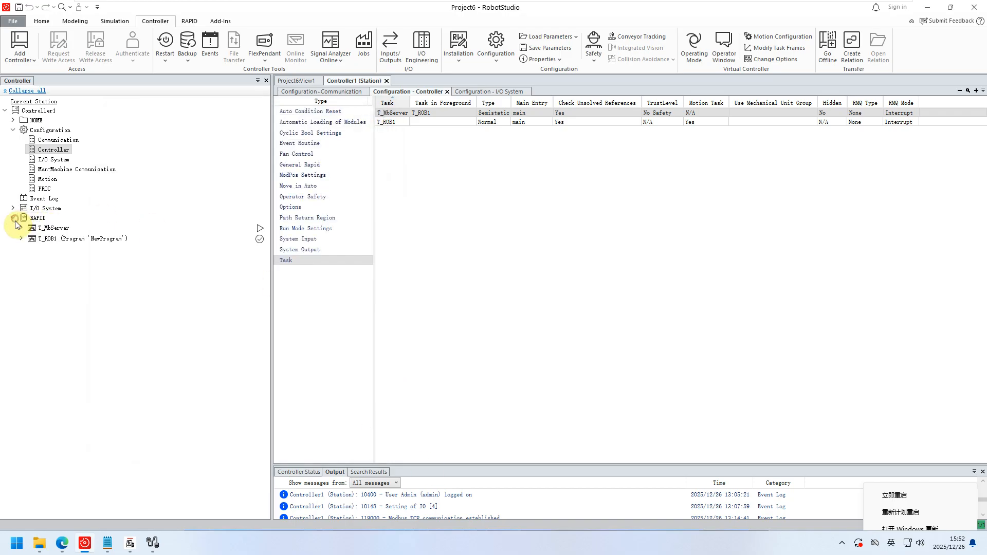
{"action": "left_click", "coordinate": [21, 228]}
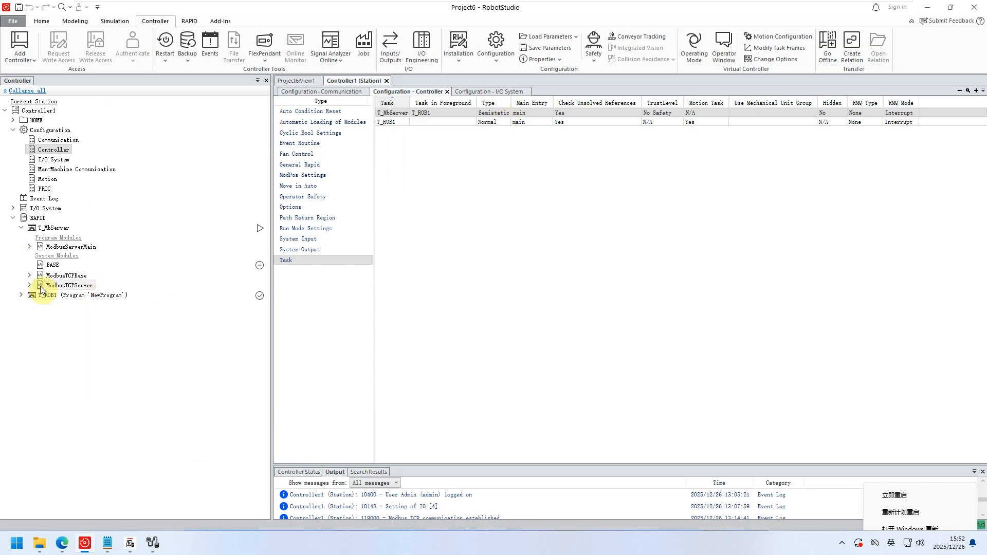
{"action": "left_click", "coordinate": [31, 247]}
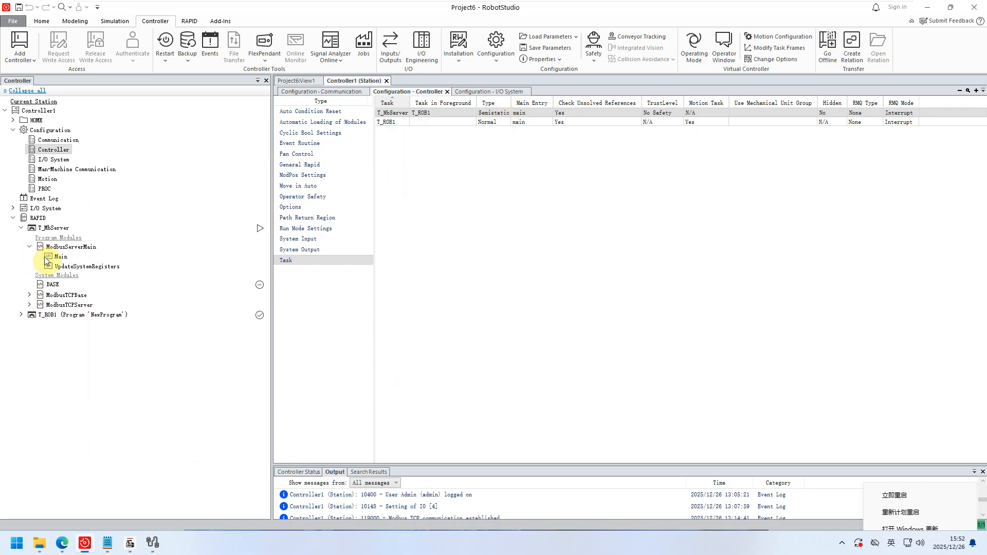
{"action": "double_click", "coordinate": [59, 257]}
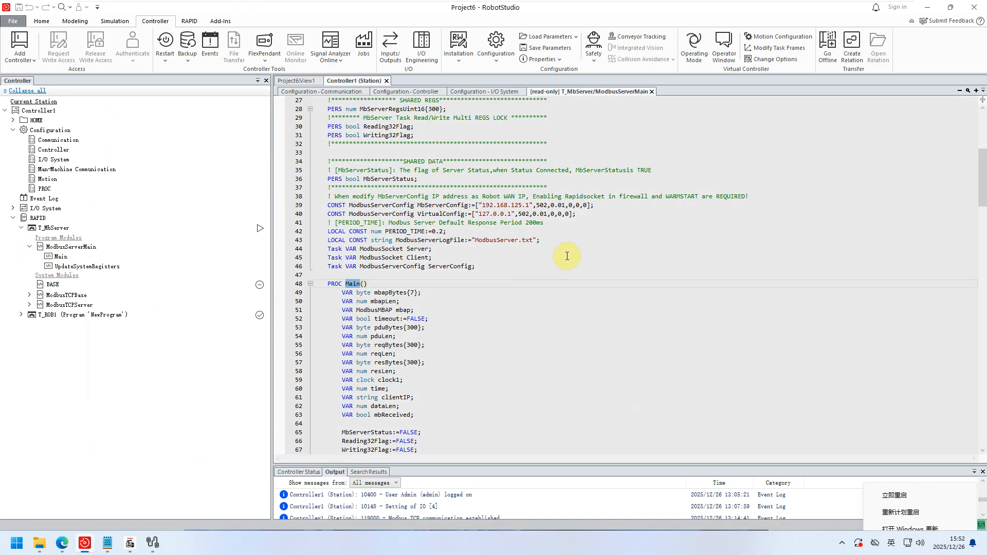
{"action": "left_click_drag", "start_coordinate": [327, 205], "coordinate": [595, 211]}
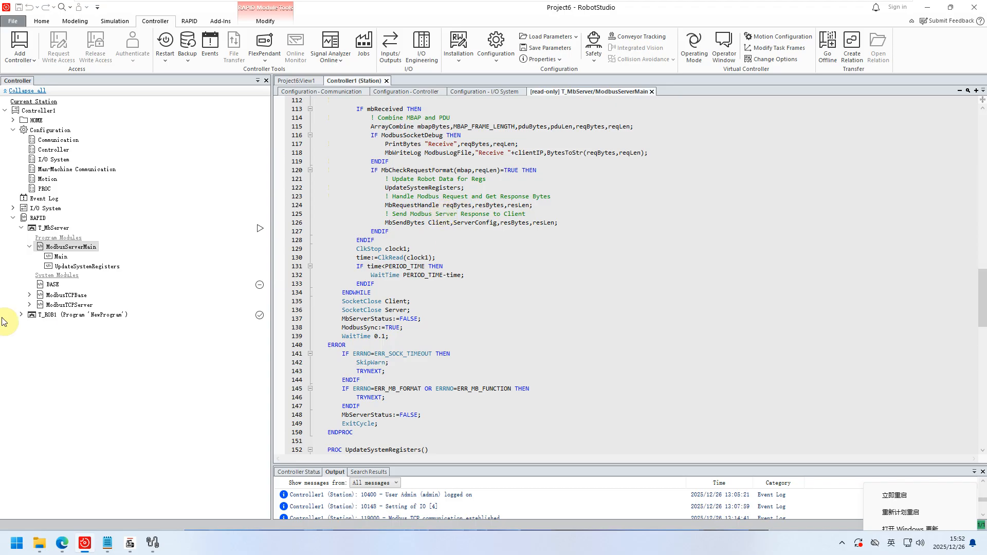
Switch to the virtual FlexPendant and set the controller's operating mode to Manual.
{"action": "left_click", "coordinate": [131, 546]}
{"action": "left_click", "coordinate": [551, 128]}
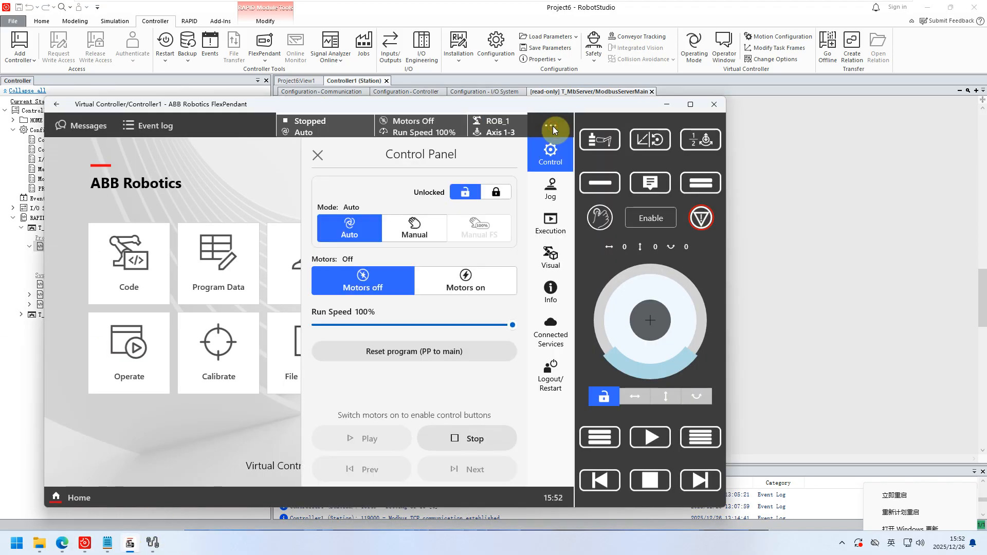
{"action": "left_click", "coordinate": [414, 227]}
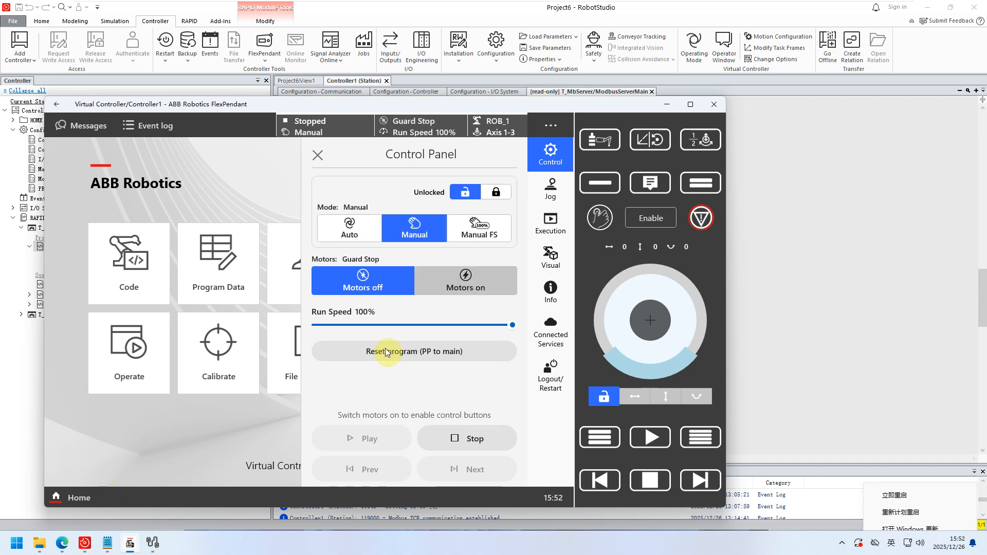
Switch to Modbus Poll and disconnect it from the Modbus server.
{"action": "left_click", "coordinate": [156, 544]}
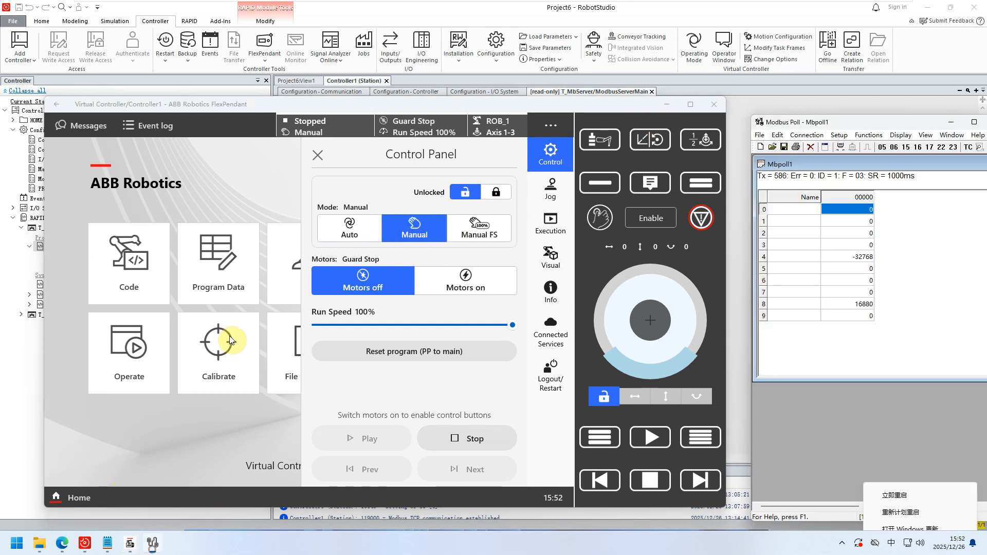
{"action": "left_click", "coordinate": [812, 138]}
{"action": "left_click", "coordinate": [817, 158]}
Uncover the ModbusServerMain code and examine the socket connection loop in the Main routine.
{"action": "left_click_drag", "start_coordinate": [554, 102], "coordinate": [633, 196]}
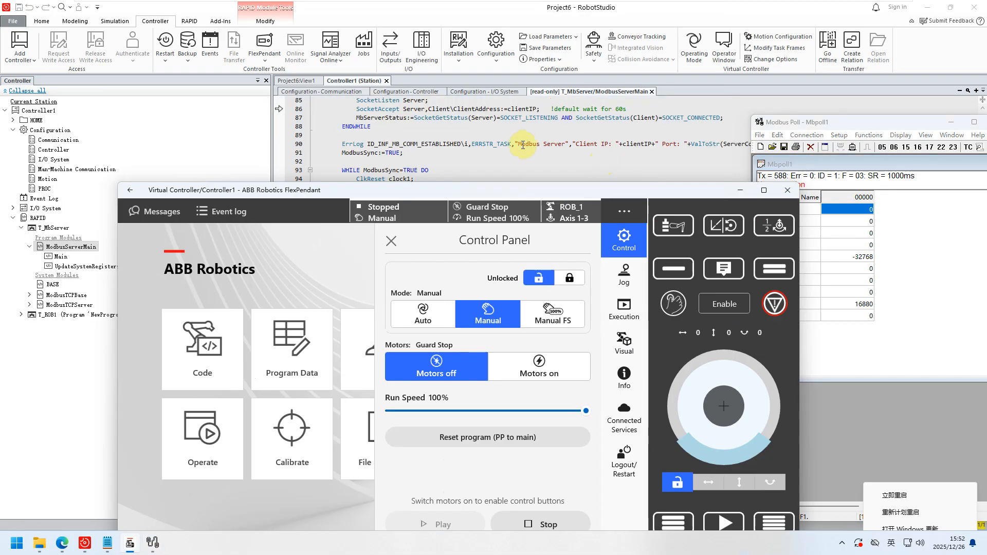
{"action": "left_click", "coordinate": [522, 148]}
{"action": "scroll", "coordinate": [490, 254], "scroll_direction": "up", "scroll_amount": 3}
{"action": "scroll", "coordinate": [473, 259], "scroll_direction": "up", "scroll_amount": 4}
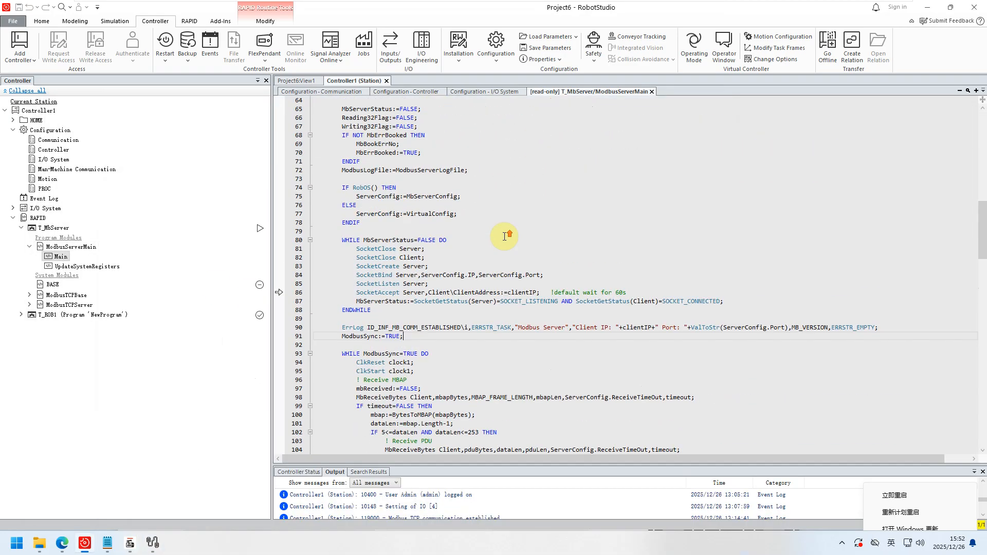
Examine the IP addresses and ports defined for MbServerConfig and VirtualConfig above the Main routine.
{"action": "double_click", "coordinate": [61, 257]}
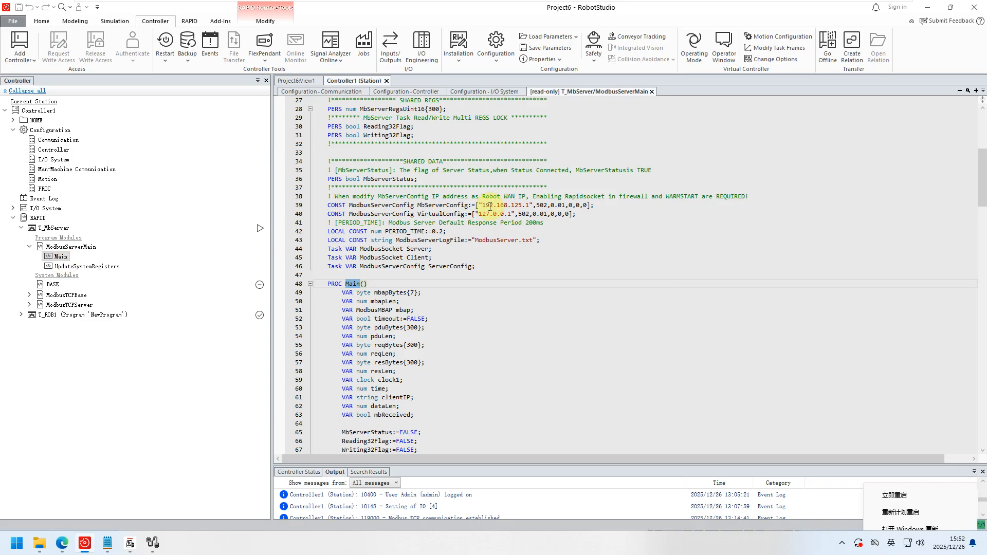
{"action": "double_click", "coordinate": [329, 205]}
{"action": "left_click_drag", "start_coordinate": [373, 204], "coordinate": [578, 214]}
{"action": "left_click", "coordinate": [476, 214]}
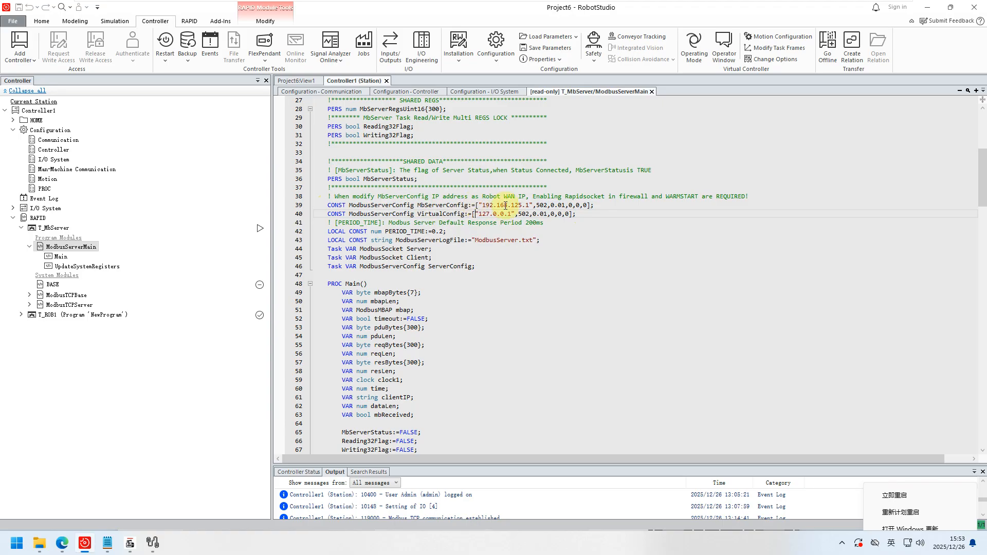
{"action": "left_click_drag", "start_coordinate": [533, 206], "coordinate": [482, 203]}
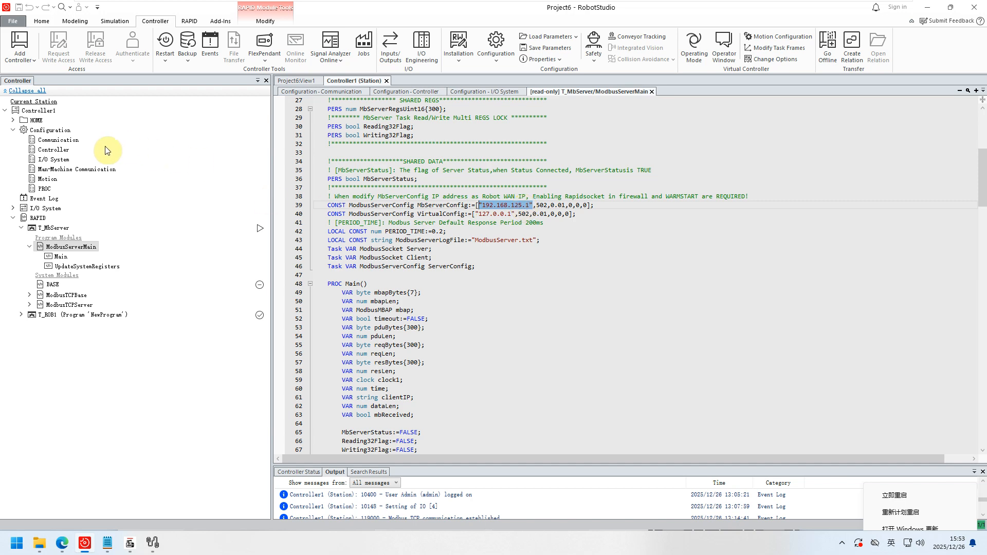
Reopen the controller configuration's task list.
{"action": "left_click", "coordinate": [54, 149]}
{"action": "double_click", "coordinate": [71, 154]}
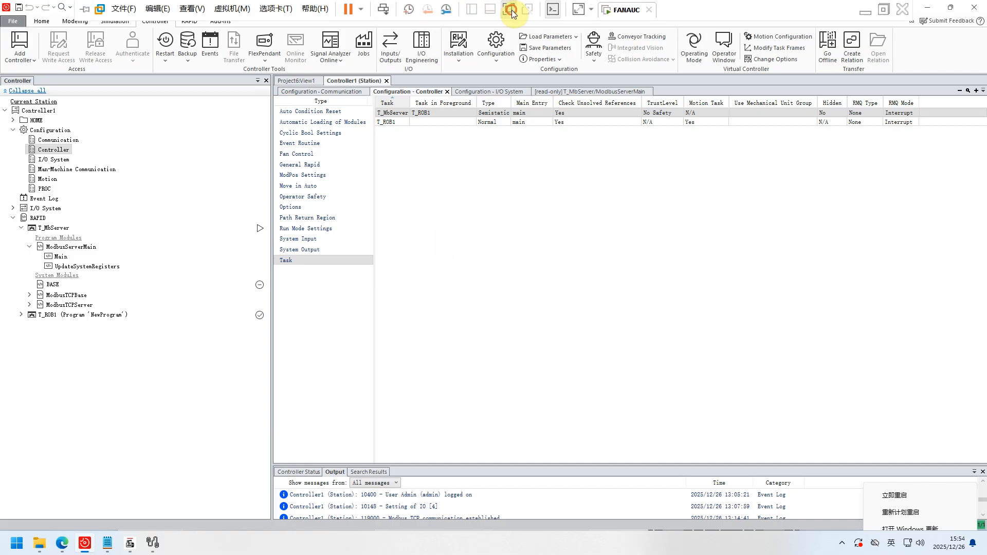
Leave the virtual machine and examine the Modbus coil signal table and the FLOAT32 robot register table in the image viewer.
{"action": "left_click", "coordinate": [513, 12]}
{"action": "mouse_move", "coordinate": [401, 545]}
{"action": "left_click", "coordinate": [346, 502]}
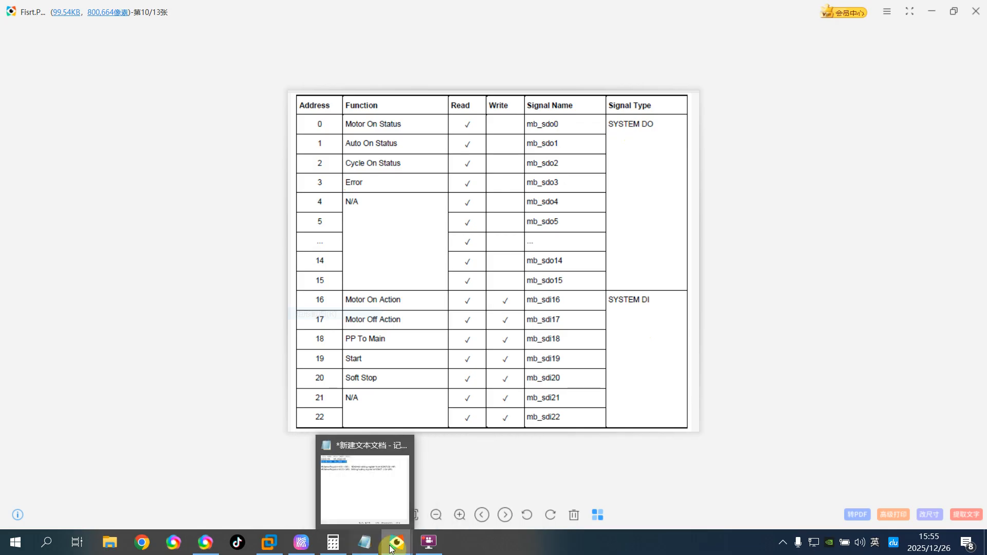
{"action": "mouse_move", "coordinate": [397, 549]}
{"action": "left_click", "coordinate": [450, 509]}
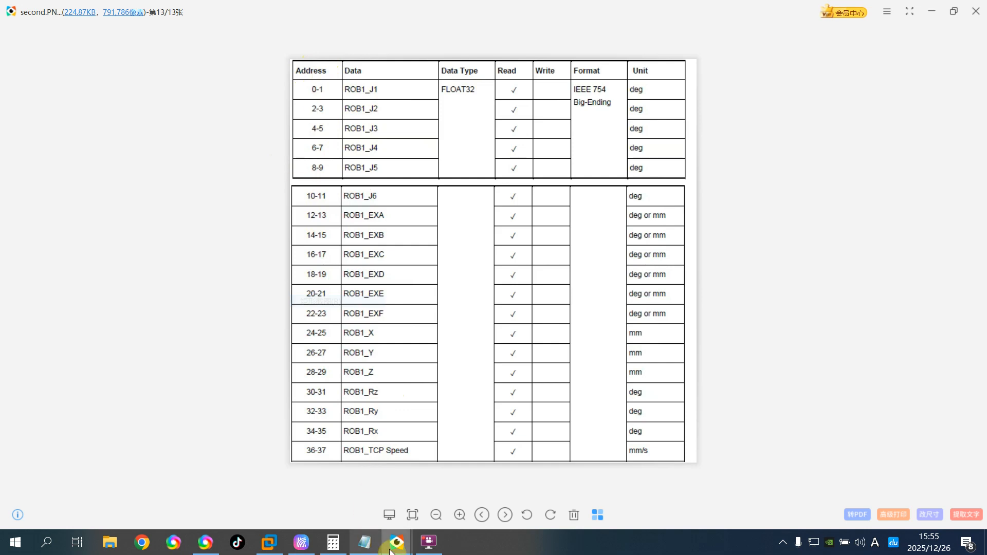
{"action": "mouse_move", "coordinate": [397, 549]}
{"action": "left_click", "coordinate": [352, 488]}
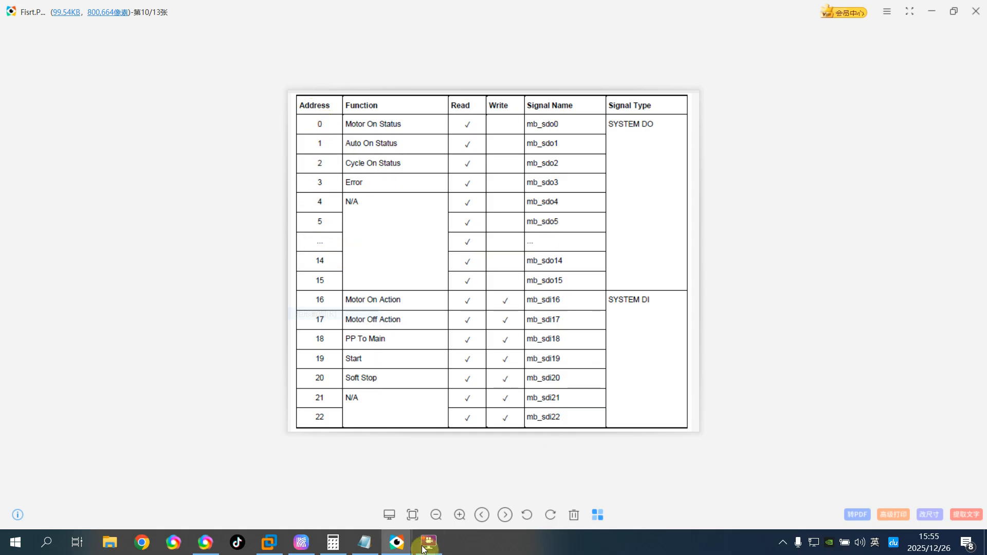
{"action": "mouse_move", "coordinate": [397, 542]}
{"action": "left_click", "coordinate": [458, 488]}
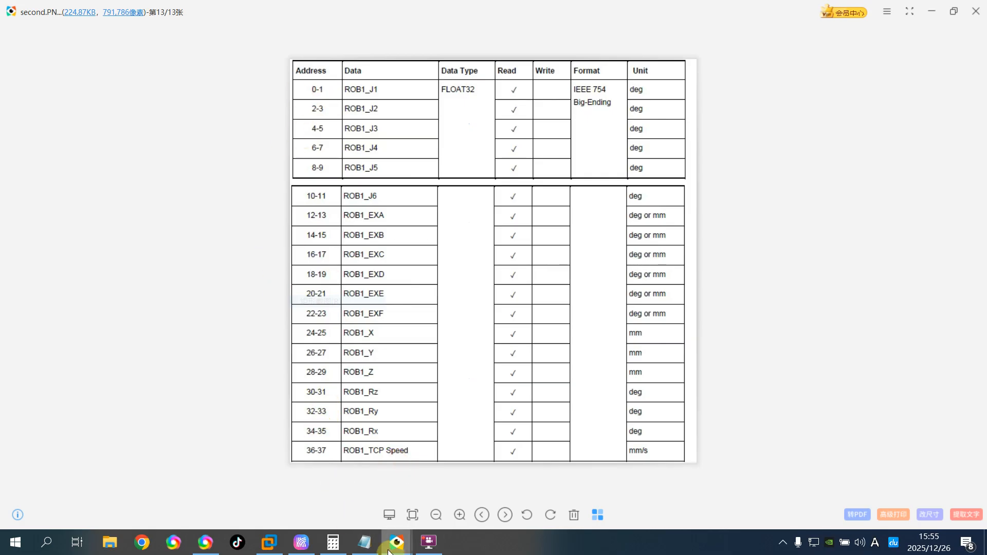
Switch to the Notepad notes and examine how coils 32-95 and 96-159 map to the mb_do and mb_di signals.
{"action": "left_click", "coordinate": [364, 542]}
{"action": "left_click_drag", "start_coordinate": [300, 221], "coordinate": [467, 117]}
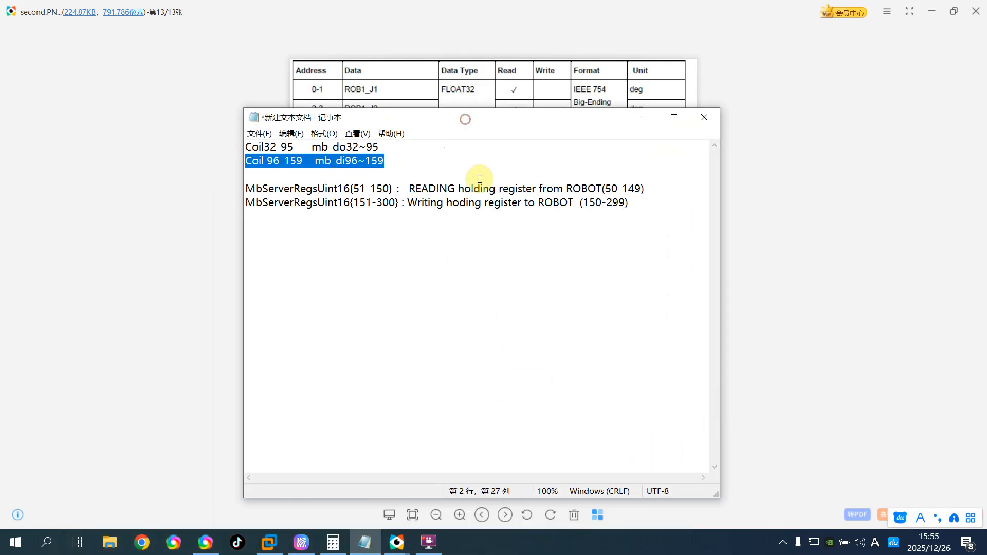
{"action": "left_click", "coordinate": [254, 148]}
{"action": "left_click_drag", "start_coordinate": [406, 160], "coordinate": [248, 148]}
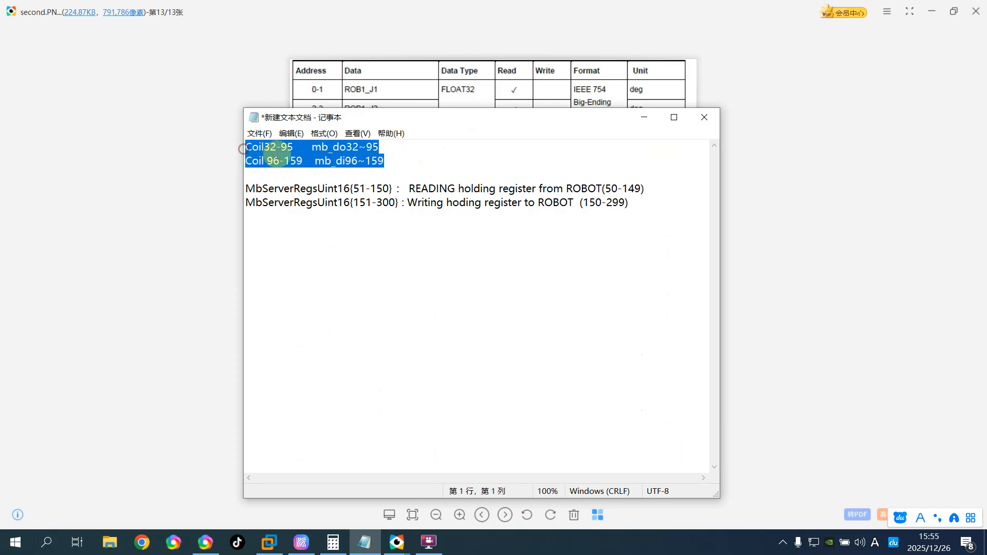
{"action": "left_click", "coordinate": [403, 160]}
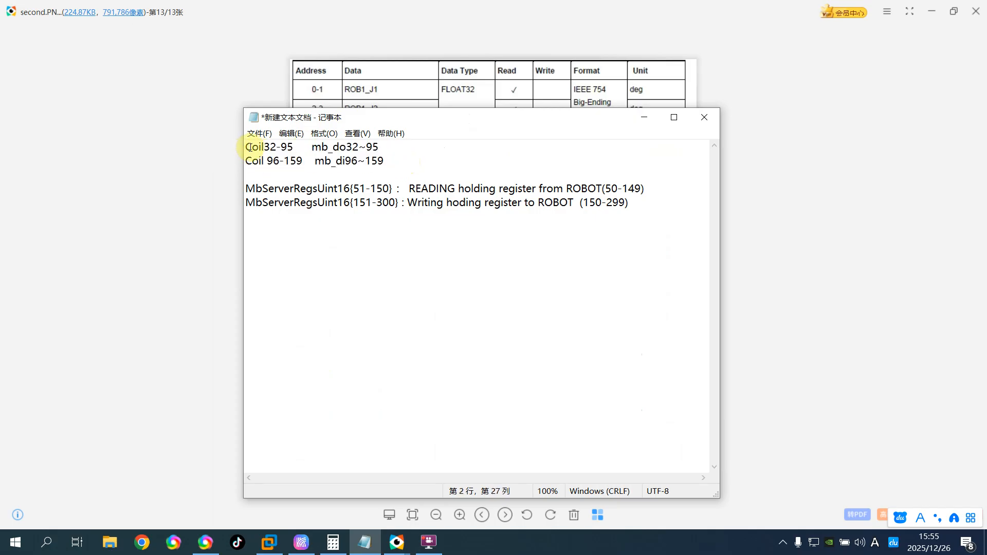
{"action": "left_click_drag", "start_coordinate": [245, 146], "coordinate": [303, 146]}
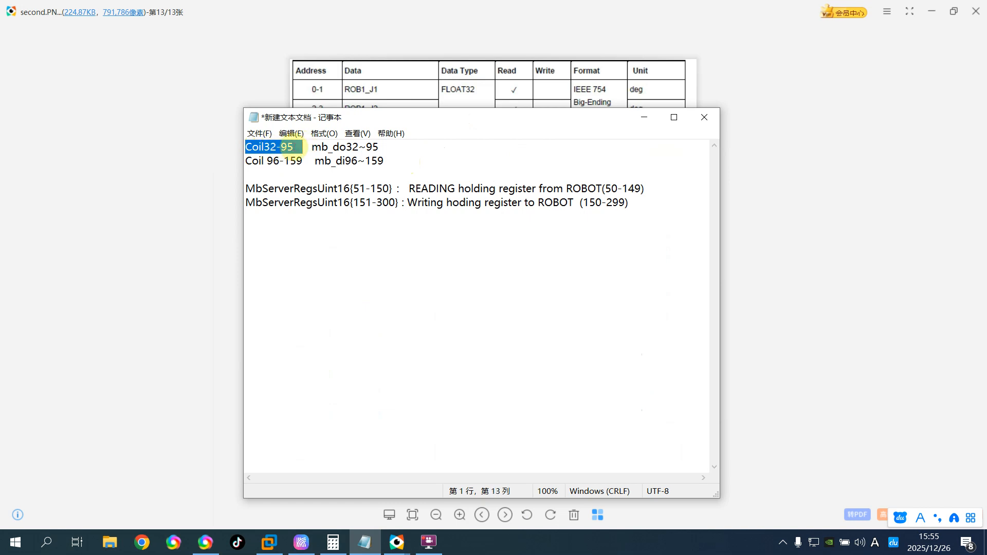
{"action": "left_click_drag", "start_coordinate": [386, 147], "coordinate": [311, 147]}
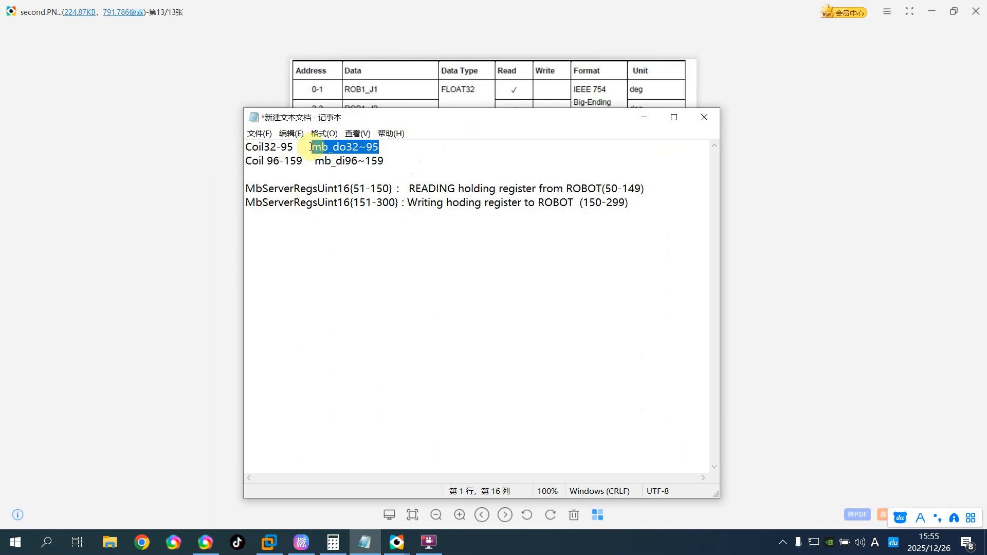
{"action": "left_click", "coordinate": [262, 161]}
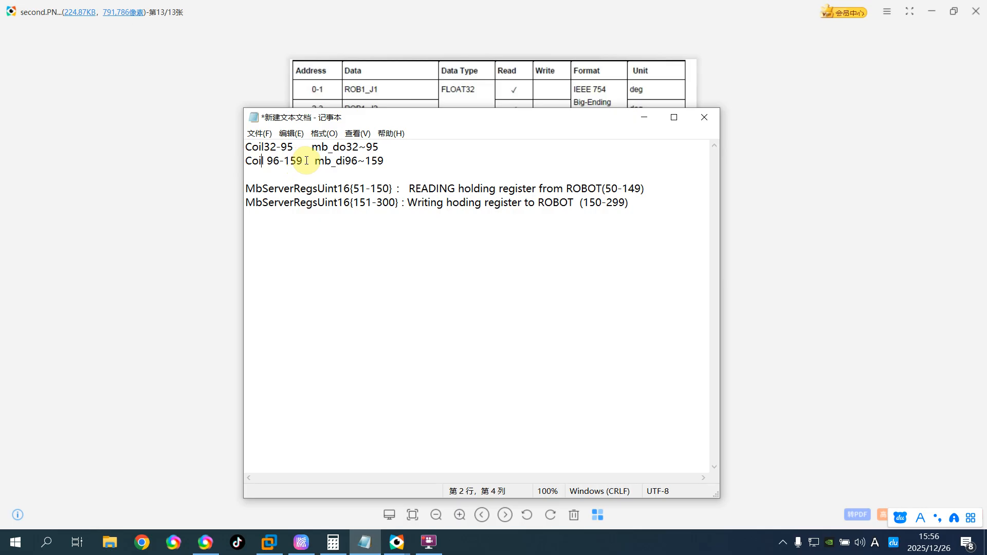
{"action": "left_click_drag", "start_coordinate": [313, 162], "coordinate": [253, 148]}
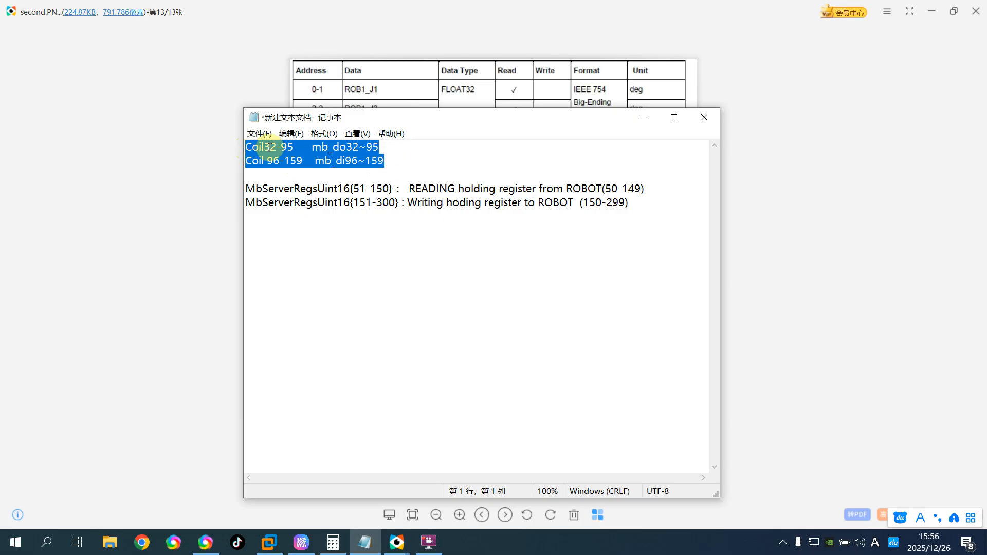
{"action": "left_click", "coordinate": [346, 146]}
{"action": "left_click_drag", "start_coordinate": [266, 161], "coordinate": [295, 148]}
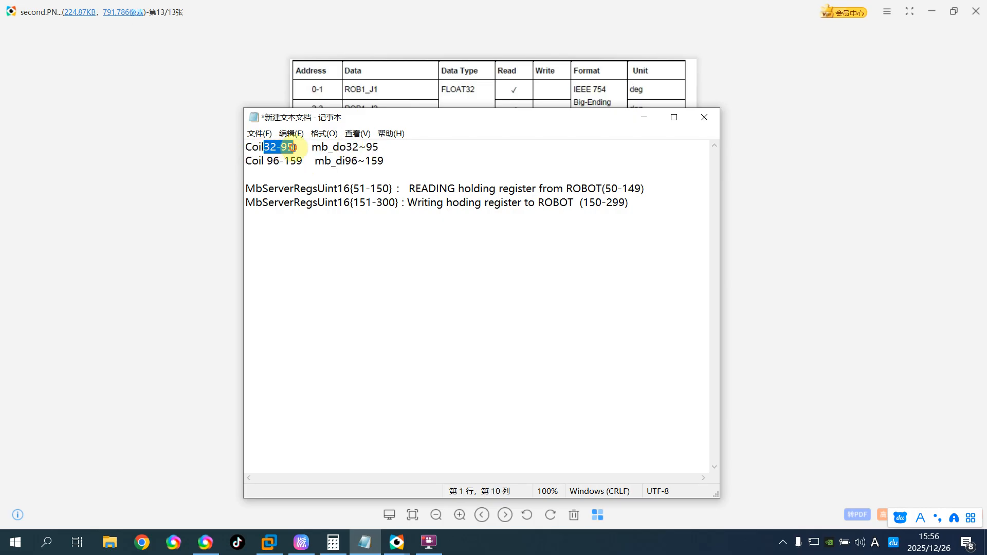
Examine the notes on the MbServerRegsUint16 reading and writing holding register ranges, then review the coil mapping again.
{"action": "left_click_drag", "start_coordinate": [247, 187], "coordinate": [406, 184]}
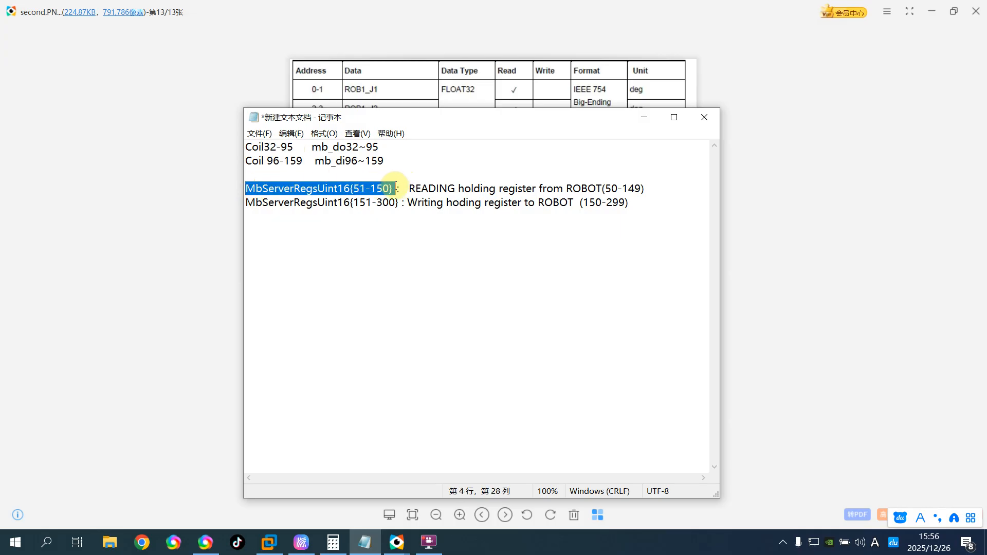
{"action": "left_click", "coordinate": [300, 203]}
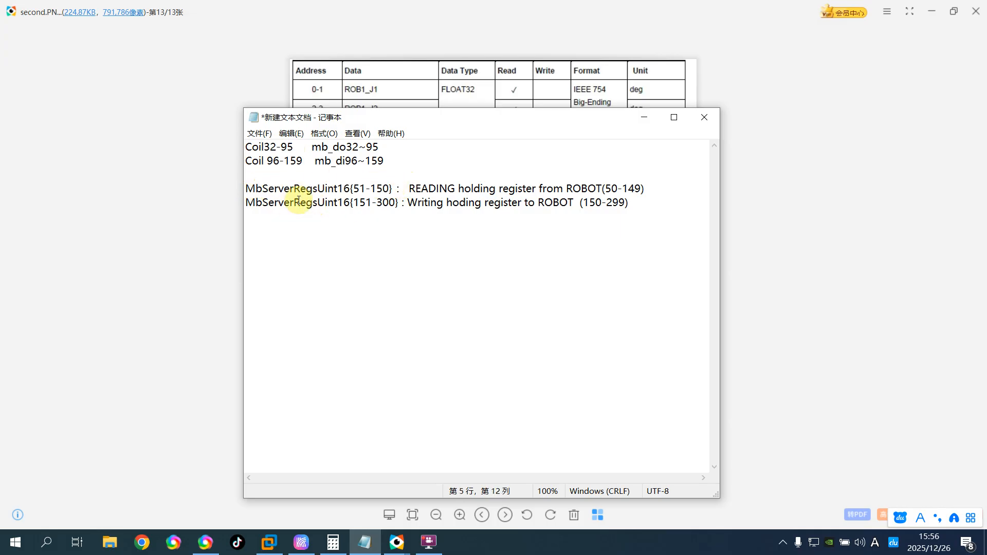
{"action": "left_click_drag", "start_coordinate": [245, 190], "coordinate": [402, 203]}
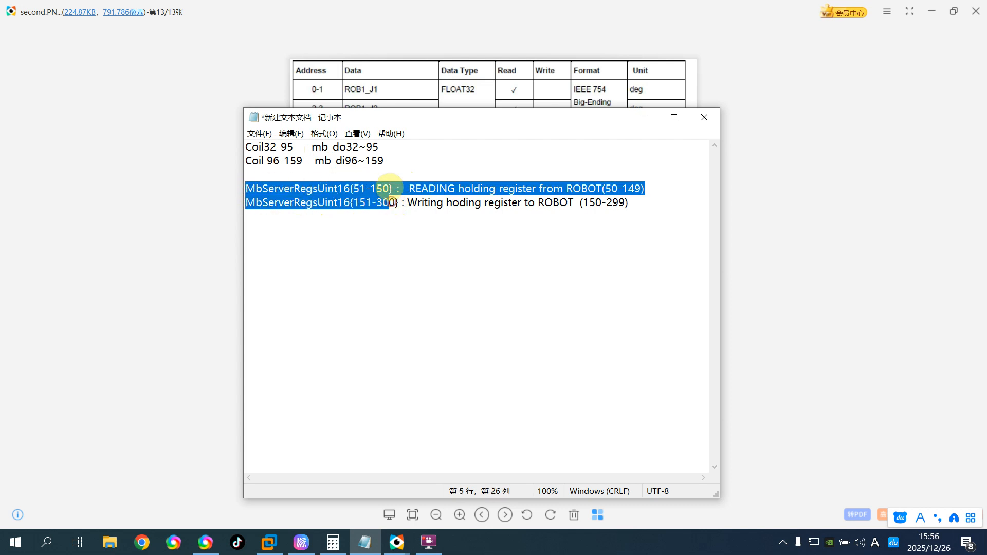
{"action": "left_click", "coordinate": [393, 186]}
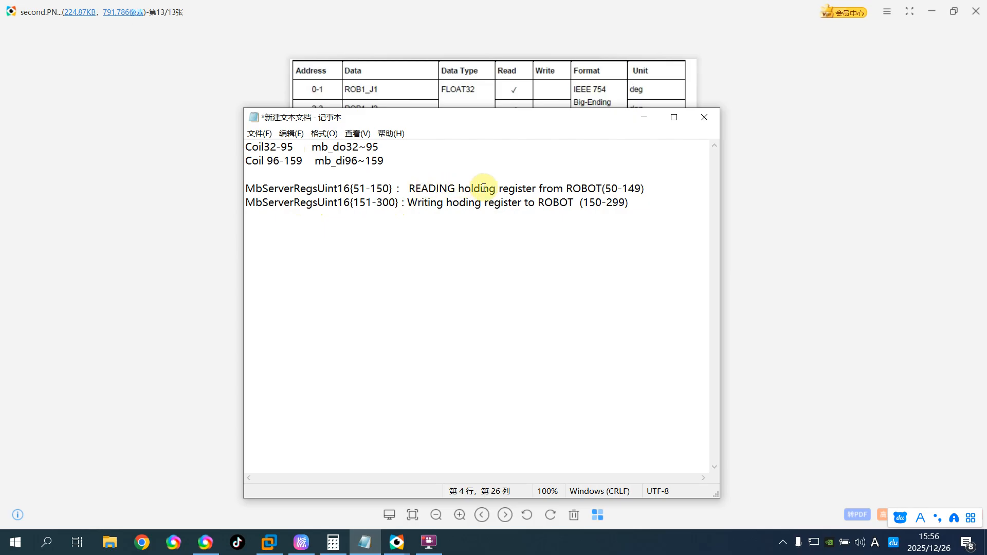
{"action": "left_click_drag", "start_coordinate": [563, 188], "coordinate": [638, 187]}
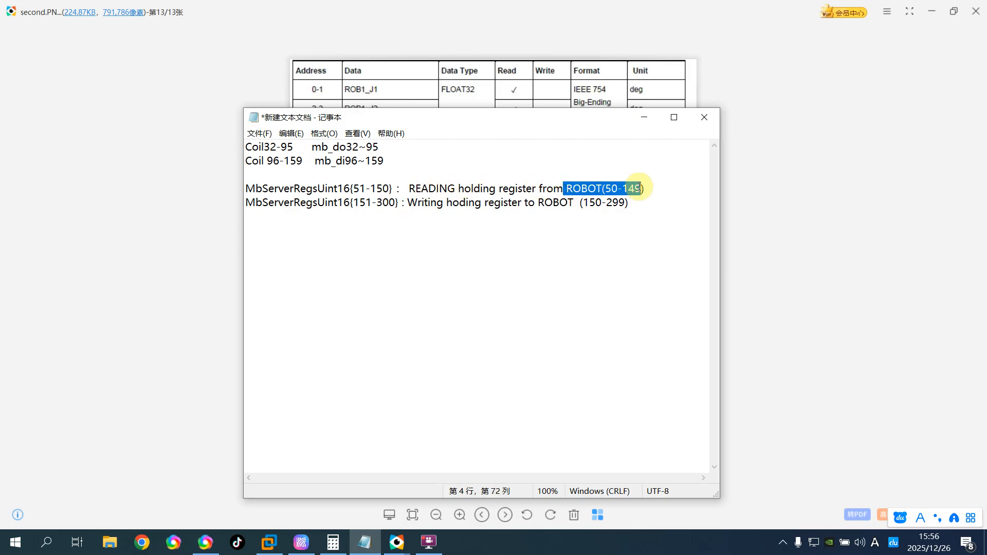
{"action": "left_click_drag", "start_coordinate": [408, 203], "coordinate": [639, 205]}
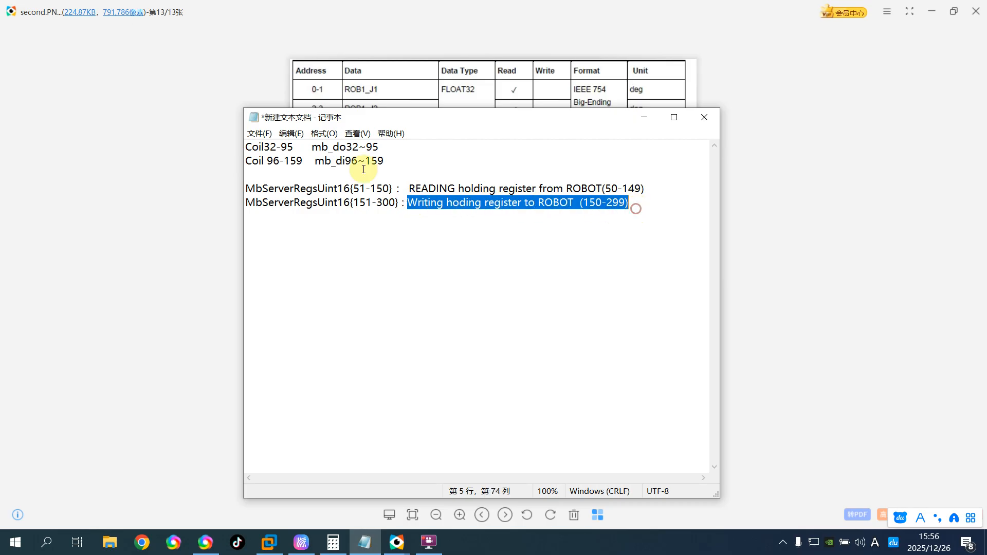
{"action": "left_click_drag", "start_coordinate": [250, 188], "coordinate": [396, 202]}
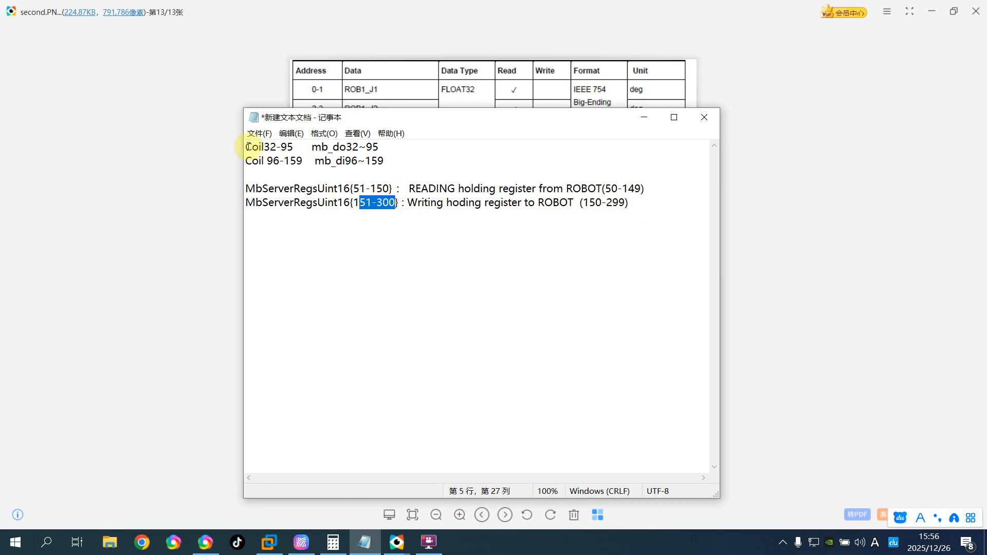
{"action": "left_click_drag", "start_coordinate": [247, 147], "coordinate": [390, 163]}
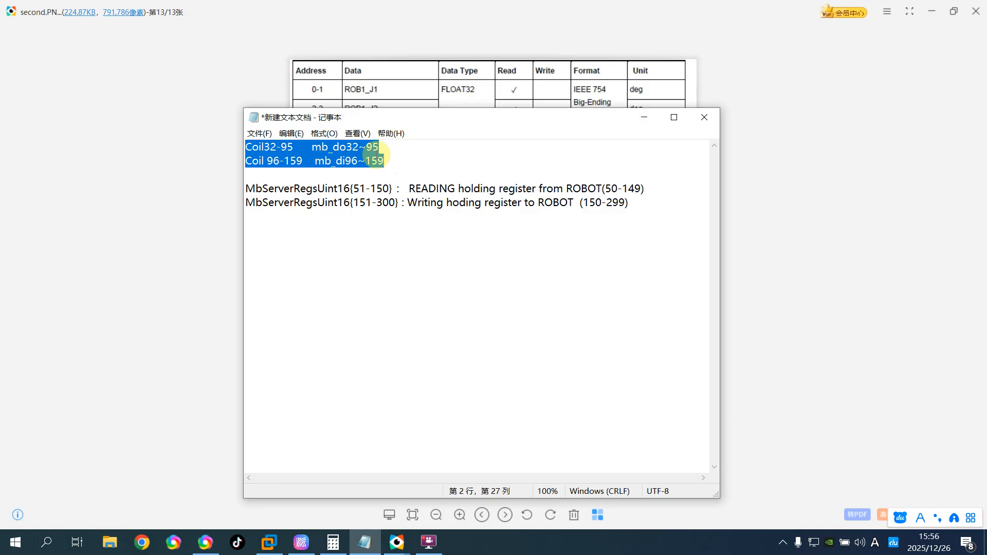
Return to the virtual machine in full screen and bring Modbus Poll up over RobotStudio, away from the screen edge.
{"action": "left_click", "coordinate": [269, 543]}
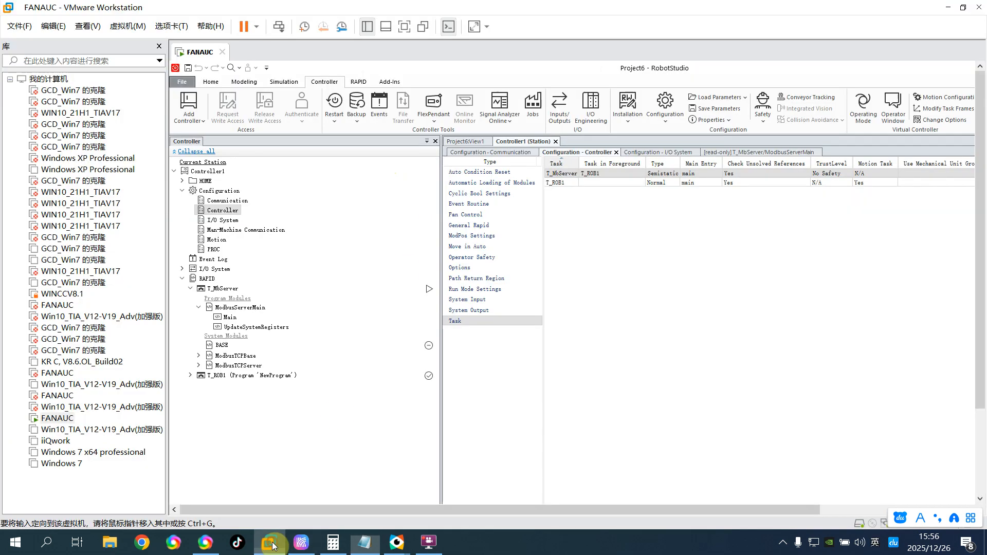
{"action": "left_click", "coordinate": [405, 27]}
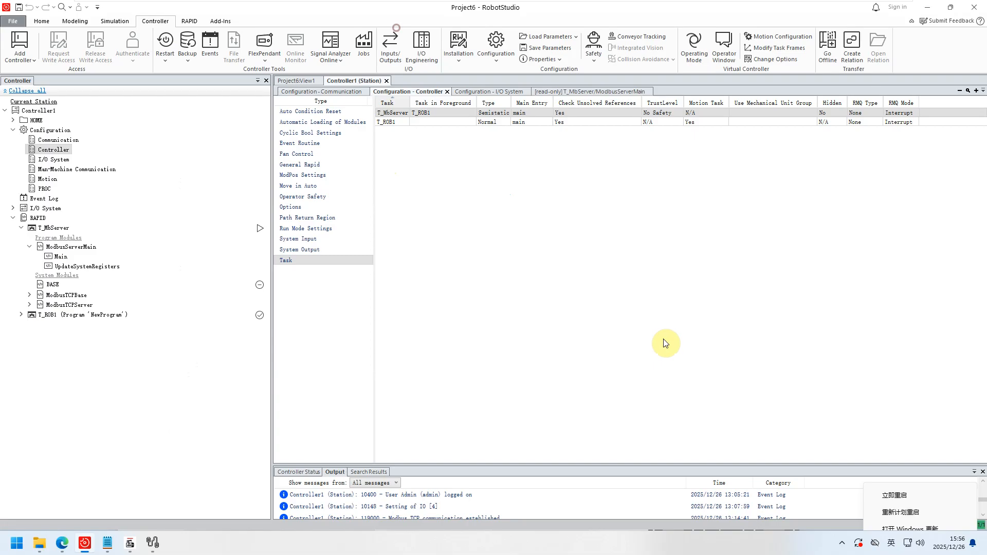
{"action": "left_click", "coordinate": [153, 542]}
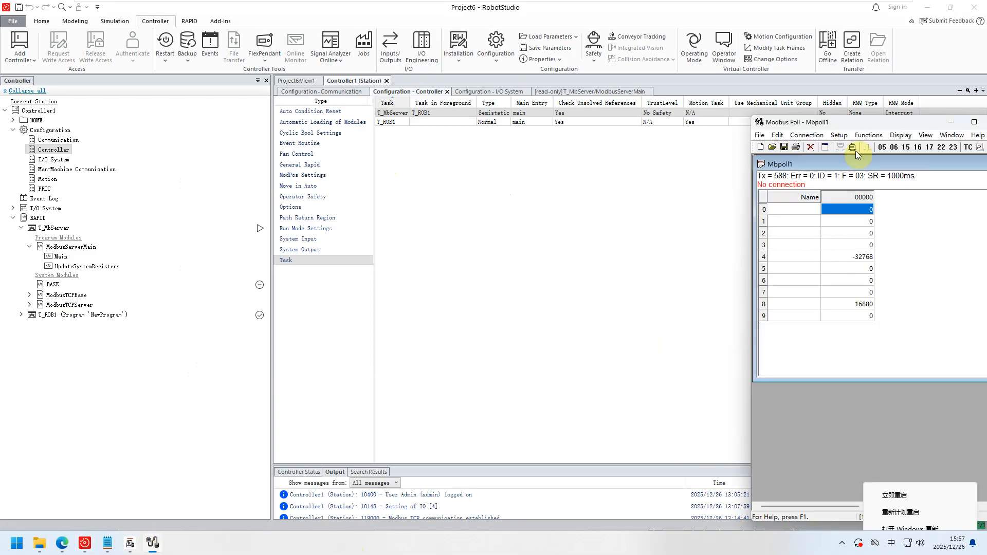
{"action": "left_click_drag", "start_coordinate": [887, 127], "coordinate": [639, 143]}
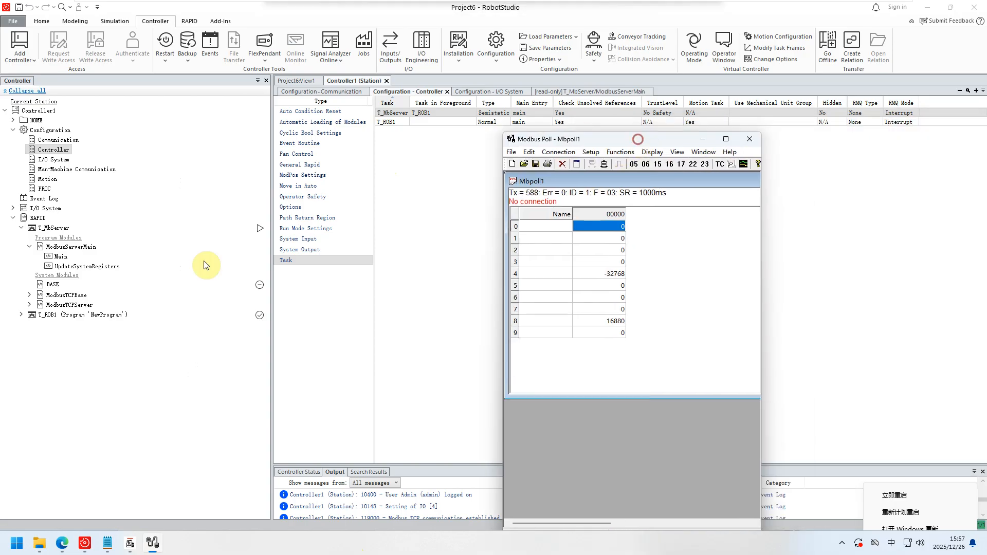
Bring up the virtual FlexPendant and open its Control Panel to check the controller's operating mode and motor state.
{"action": "left_click", "coordinate": [130, 542]}
{"action": "left_click", "coordinate": [565, 206]}
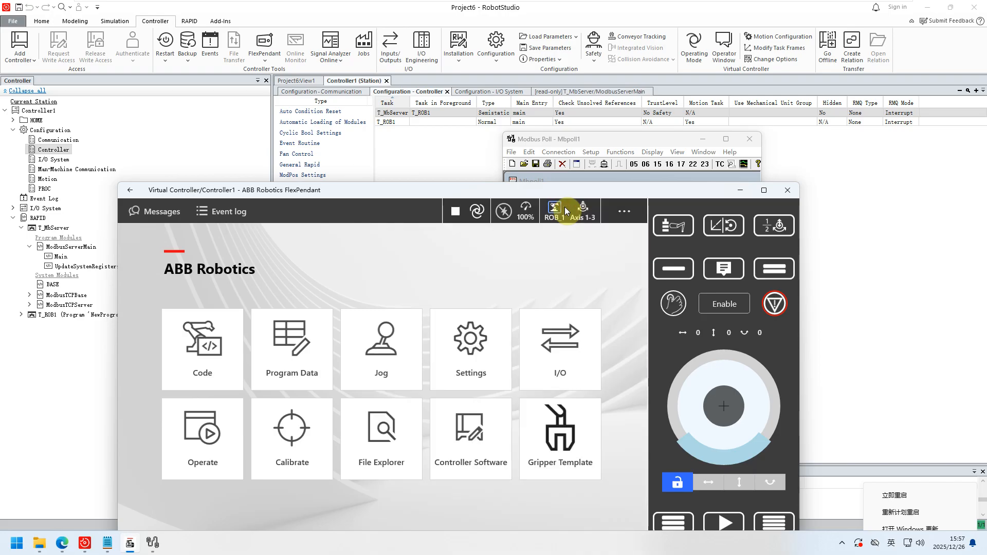
{"action": "left_click", "coordinate": [618, 211]}
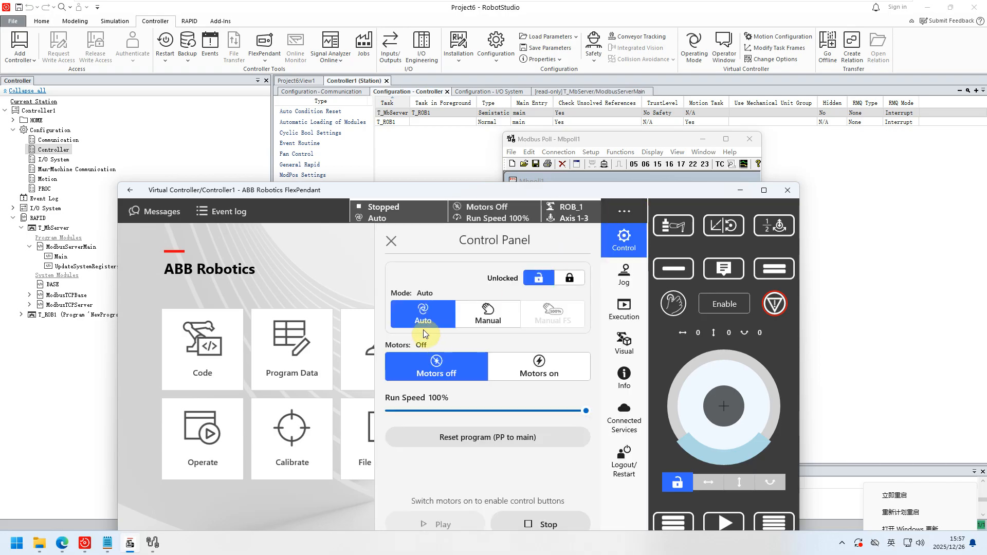
{"action": "left_click_drag", "start_coordinate": [471, 187], "coordinate": [395, 154]}
Close the ModbusServerMain code and all open controller configuration views in RobotStudio, leaving only the station's 3D view.
{"action": "left_click", "coordinate": [490, 92]}
{"action": "left_click", "coordinate": [527, 92]}
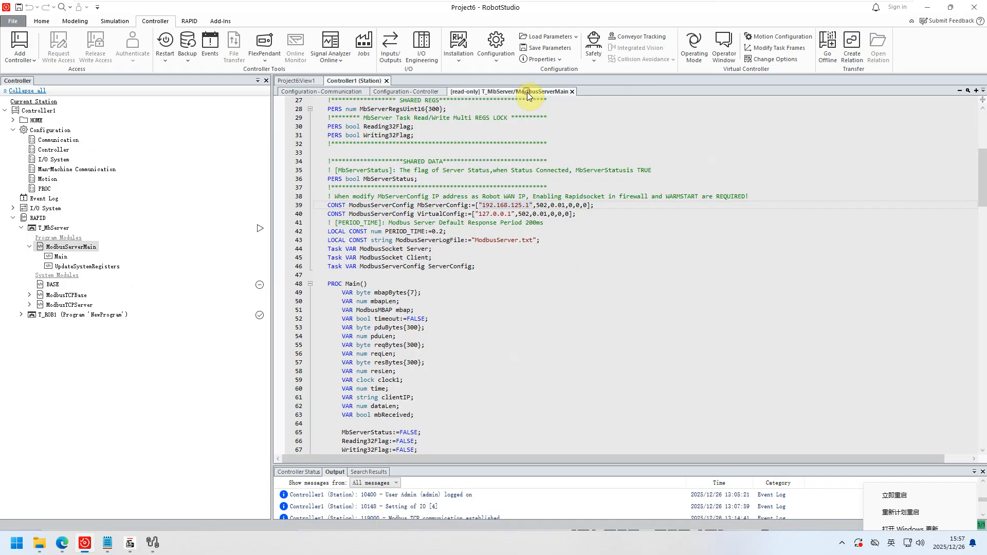
{"action": "left_click", "coordinate": [571, 91]}
{"action": "left_click", "coordinate": [448, 92]}
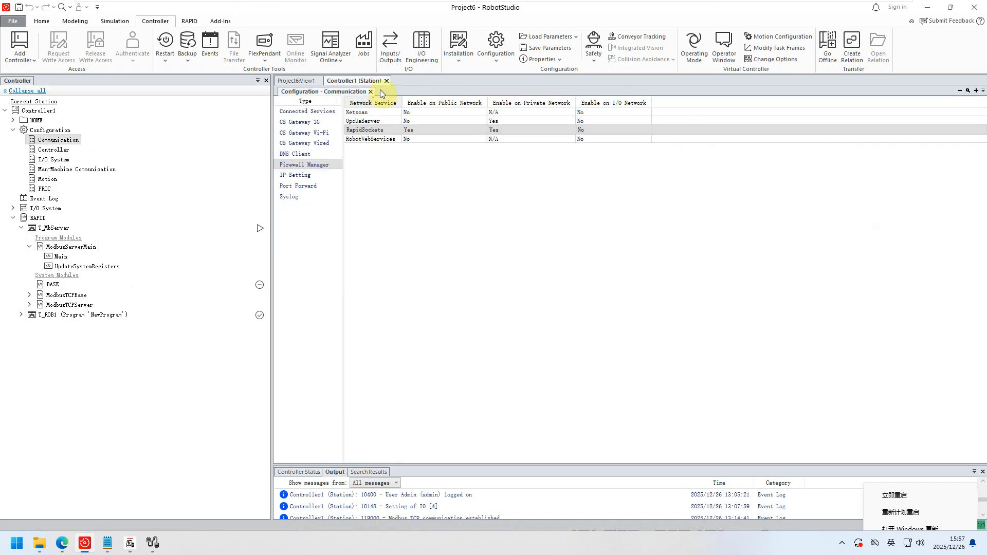
{"action": "left_click", "coordinate": [371, 92]}
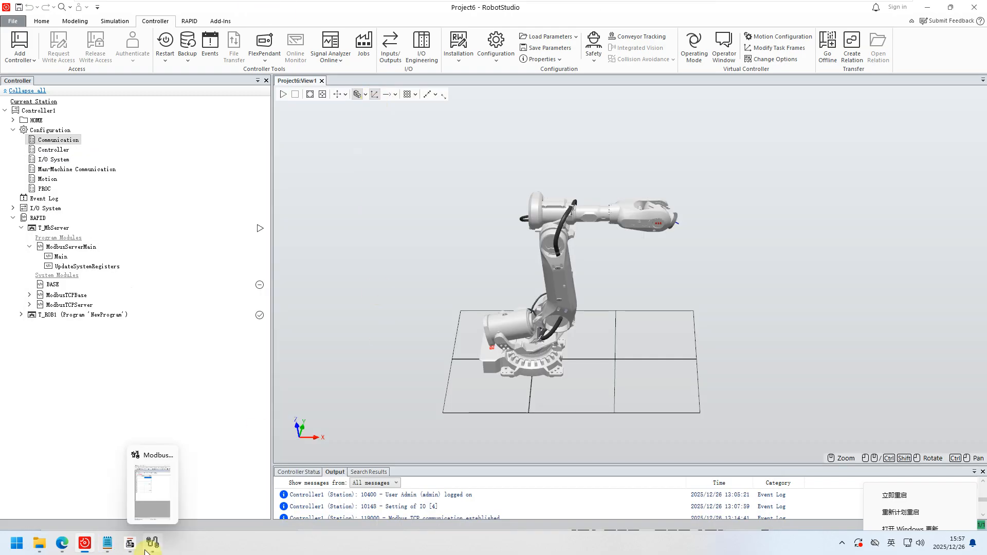
On the virtual FlexPendant, list the I/O signals of MB_Device on the Virtual network.
{"action": "left_click", "coordinate": [131, 544]}
{"action": "left_click_drag", "start_coordinate": [322, 149], "coordinate": [402, 94]}
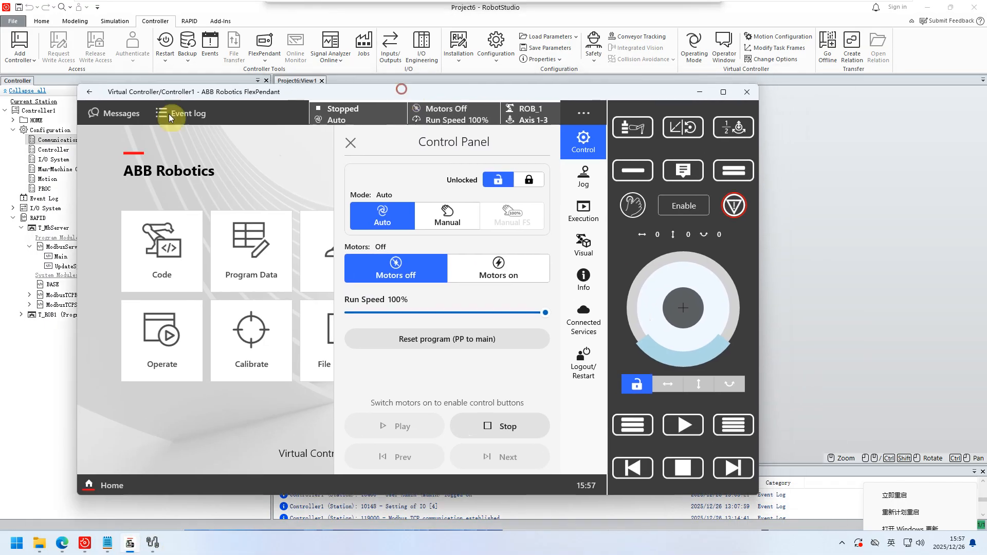
{"action": "left_click", "coordinate": [108, 484]}
{"action": "left_click", "coordinate": [555, 256]}
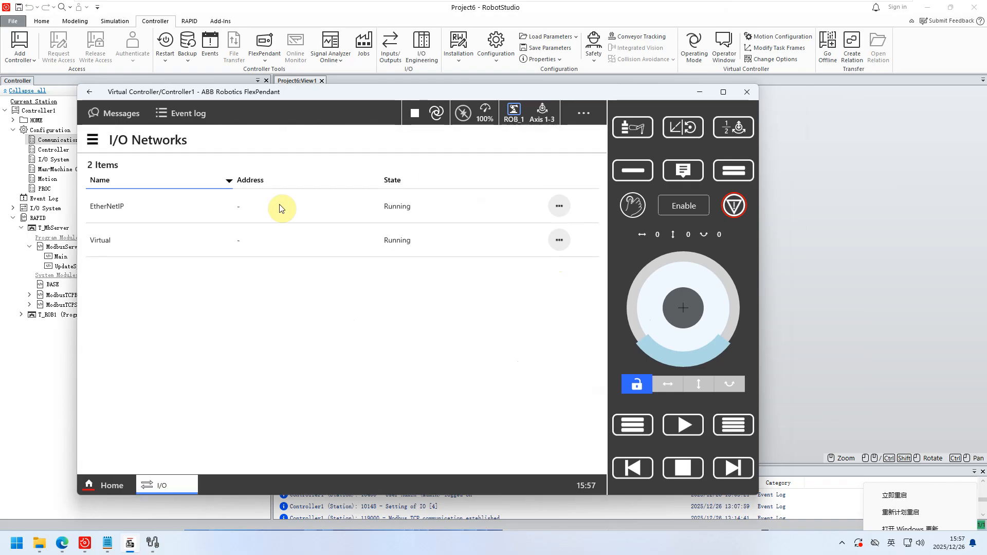
{"action": "left_click", "coordinate": [134, 239]}
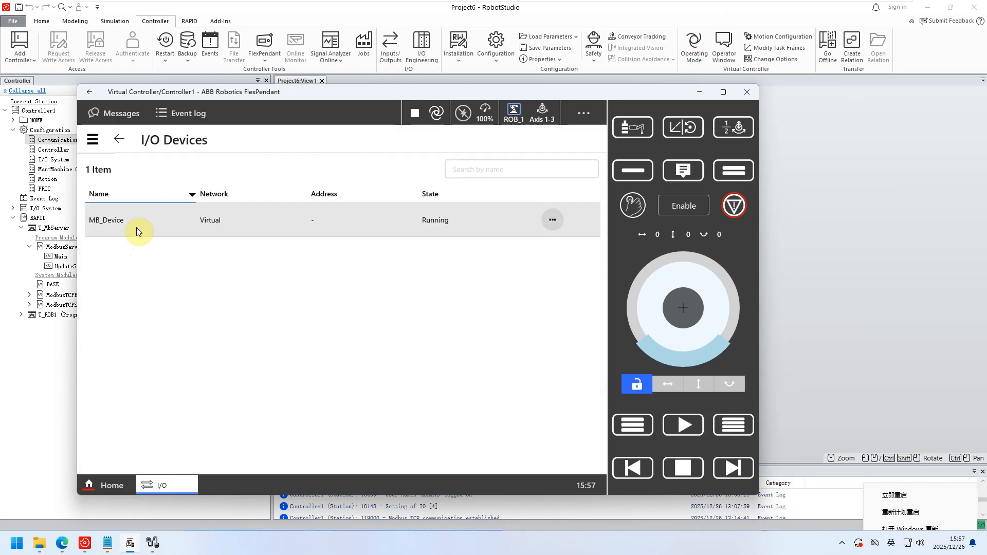
{"action": "left_click", "coordinate": [135, 221]}
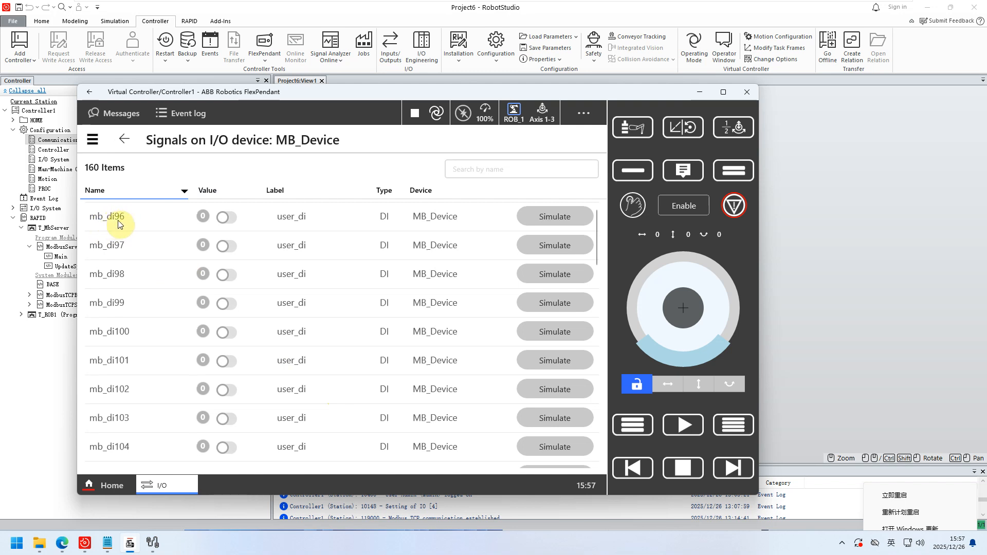
Bring up Modbus Poll and arrange it beside the FlexPendant so the signal values stay visible.
{"action": "left_click", "coordinate": [152, 544]}
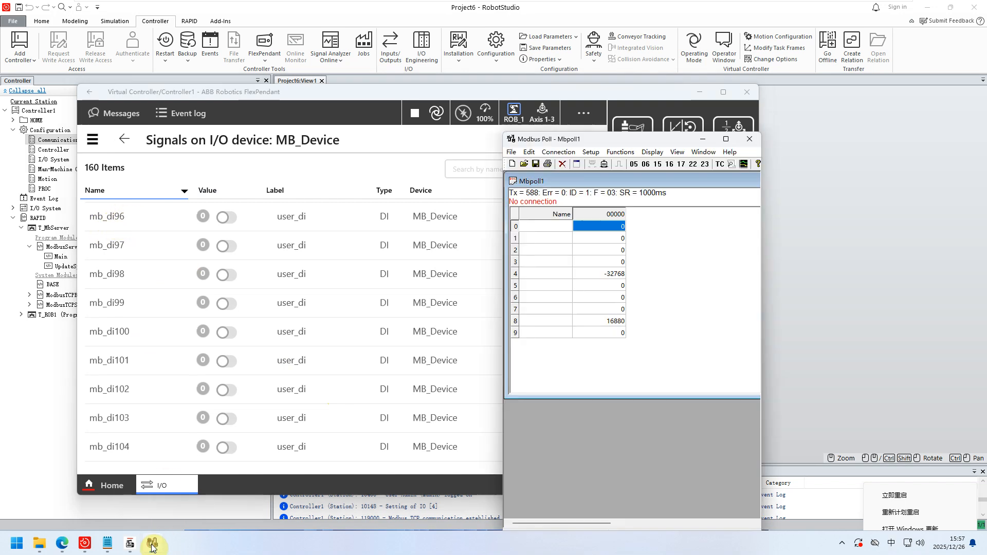
{"action": "left_click_drag", "start_coordinate": [656, 142], "coordinate": [913, 121]}
{"action": "left_click_drag", "start_coordinate": [639, 88], "coordinate": [547, 79]}
{"action": "left_click_drag", "start_coordinate": [836, 114], "coordinate": [723, 104]}
Connect Modbus Poll over Modbus TCP/IP to the server at 127.0.0.1 on port 502, dismissing the registration reminder.
{"action": "left_click", "coordinate": [702, 122]}
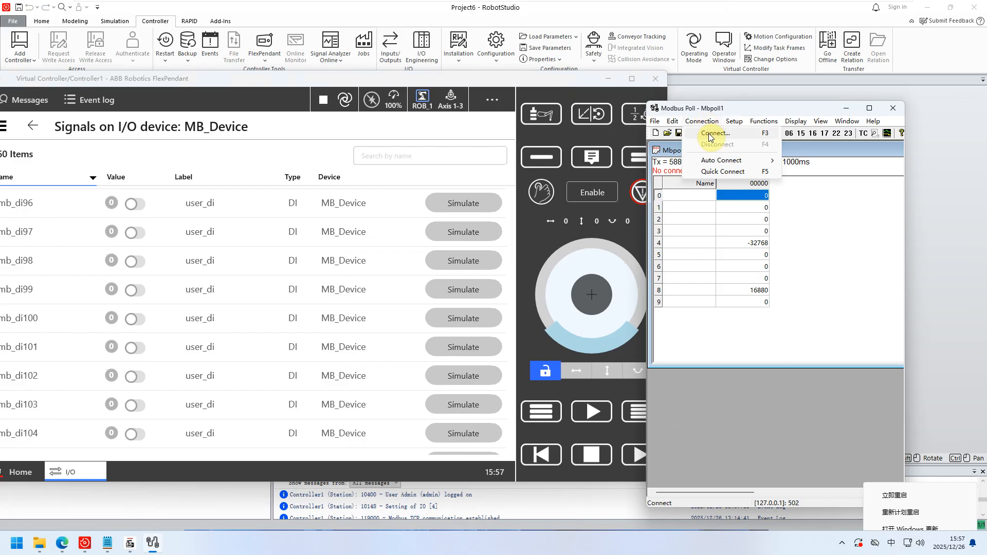
{"action": "left_click", "coordinate": [712, 133]}
{"action": "left_click", "coordinate": [767, 375]}
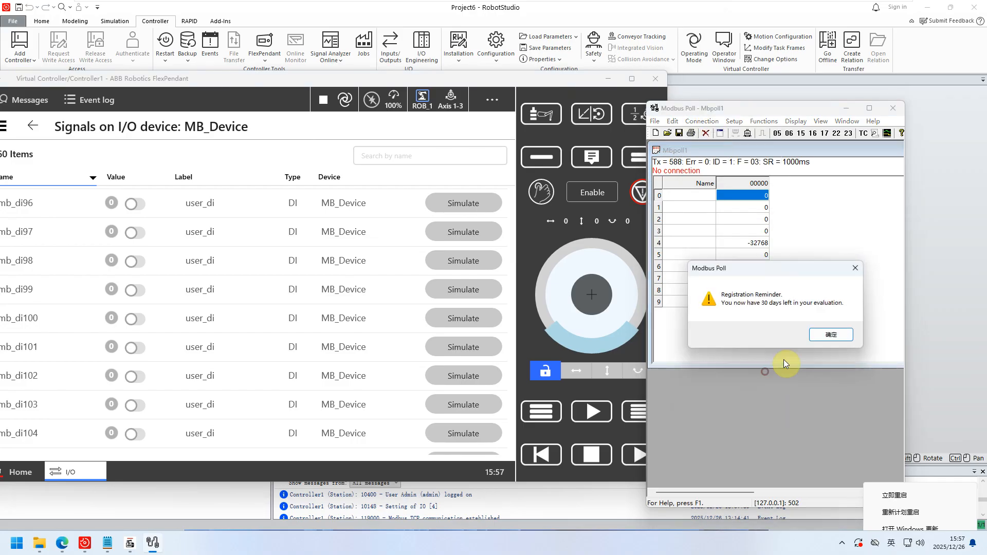
{"action": "left_click", "coordinate": [831, 335]}
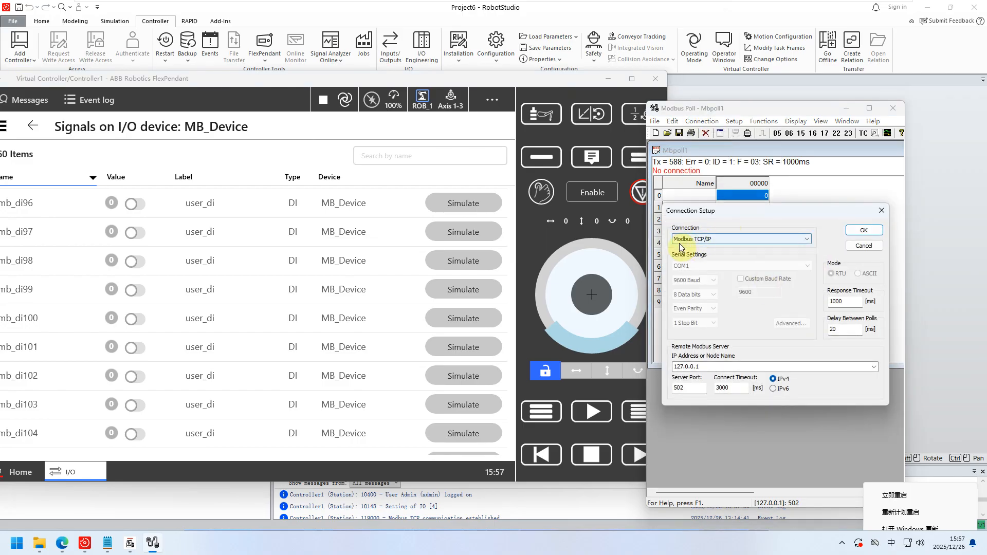
{"action": "left_click_drag", "start_coordinate": [706, 366], "coordinate": [674, 368]}
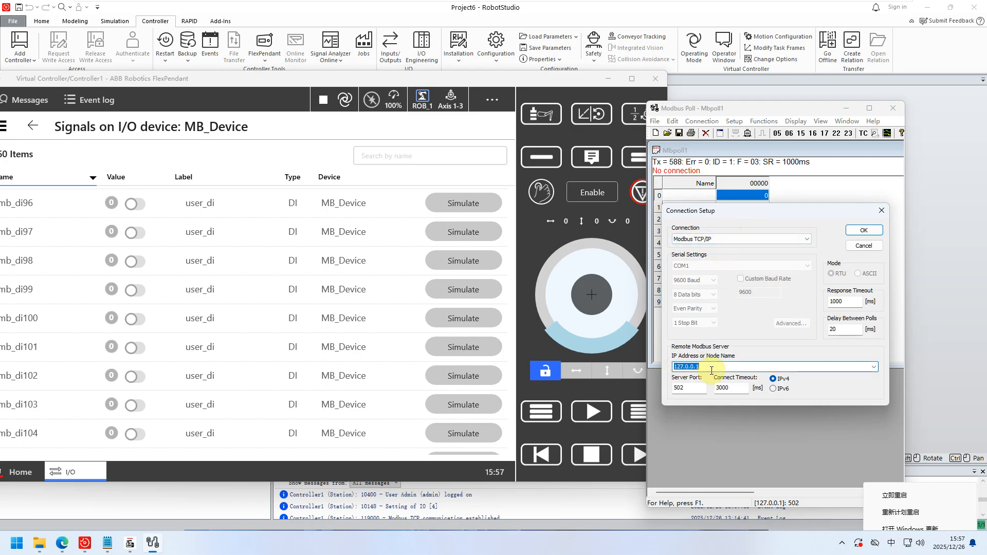
{"action": "left_click", "coordinate": [859, 230]}
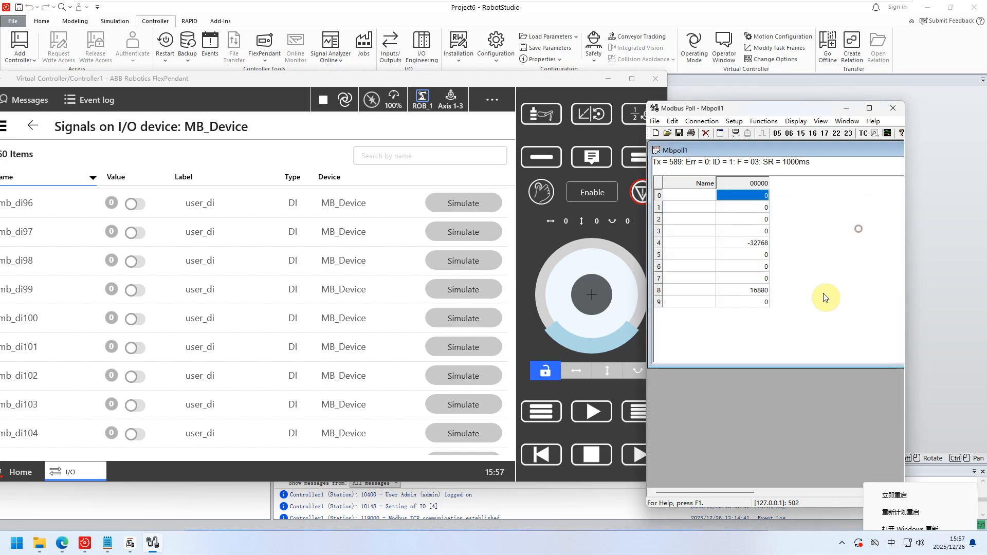
Set the read/write definition's function to 15 Write Multiple Coils, arranging the windows so the FlexPendant signal names stay readable.
{"action": "left_click_drag", "start_coordinate": [788, 108], "coordinate": [810, 110]}
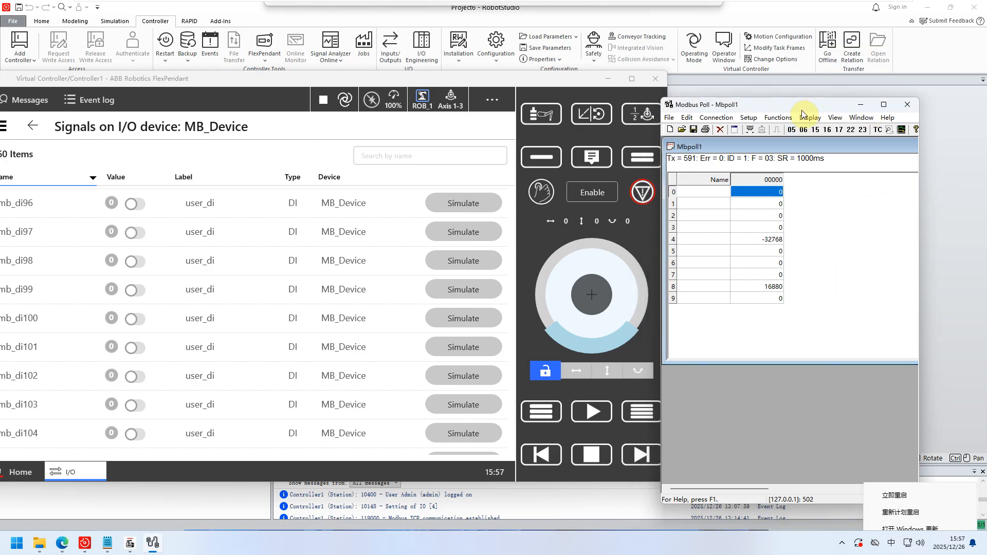
{"action": "left_click", "coordinate": [750, 117]}
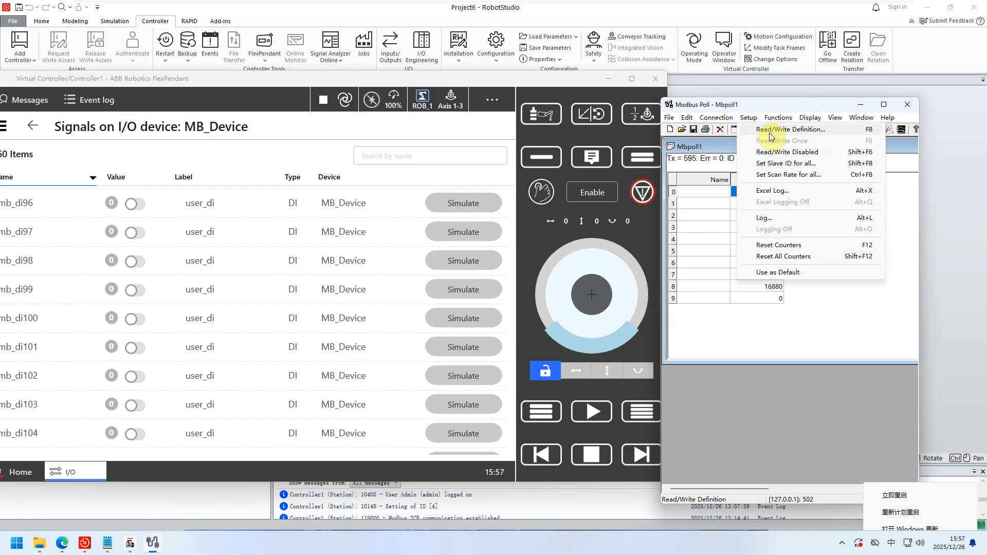
{"action": "left_click", "coordinate": [770, 135]}
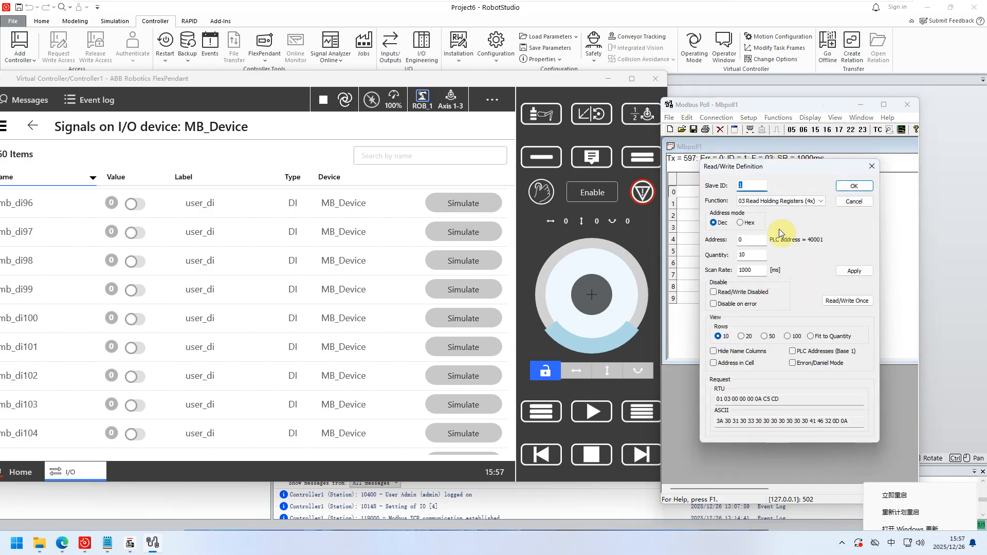
{"action": "left_click_drag", "start_coordinate": [348, 81], "coordinate": [396, 76]}
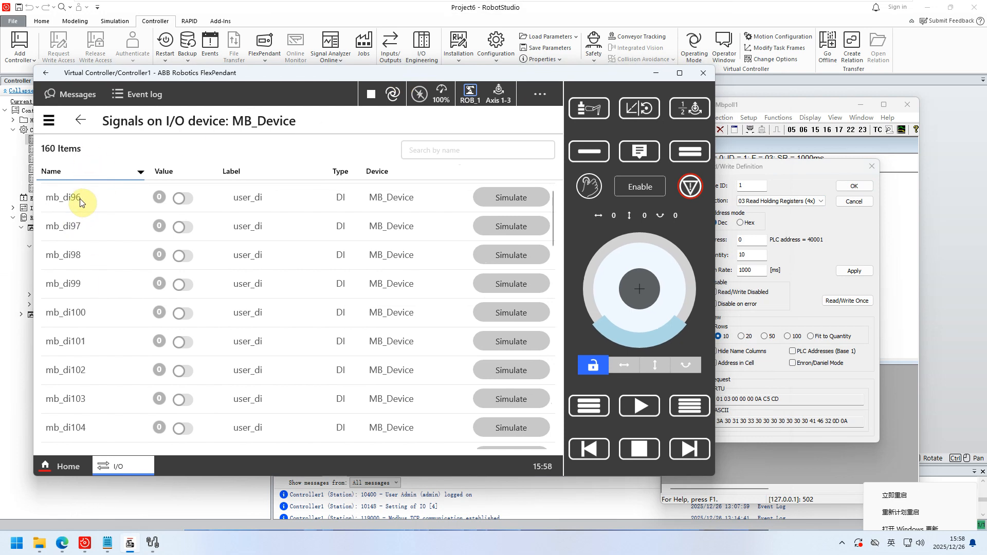
{"action": "left_click_drag", "start_coordinate": [777, 165], "coordinate": [818, 161]}
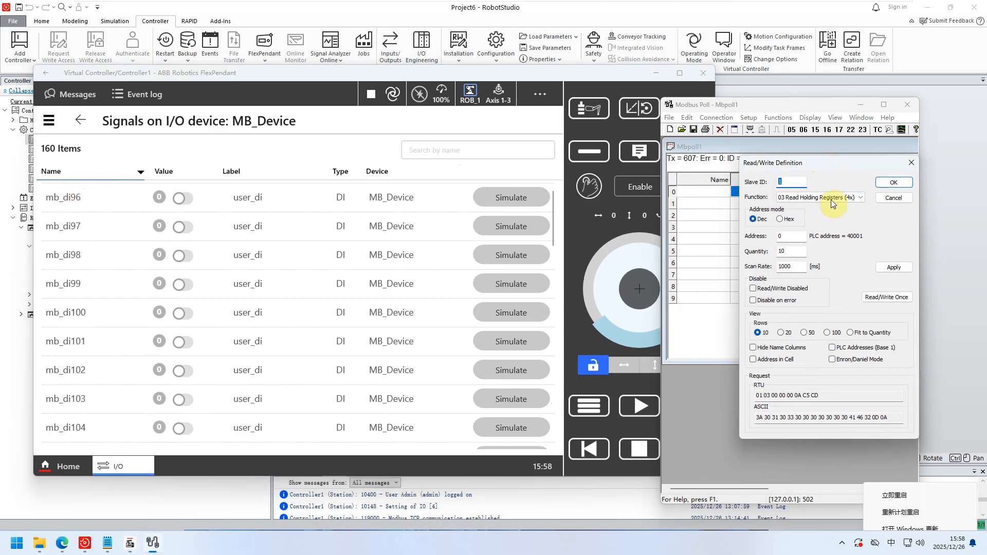
{"action": "left_click", "coordinate": [861, 198]}
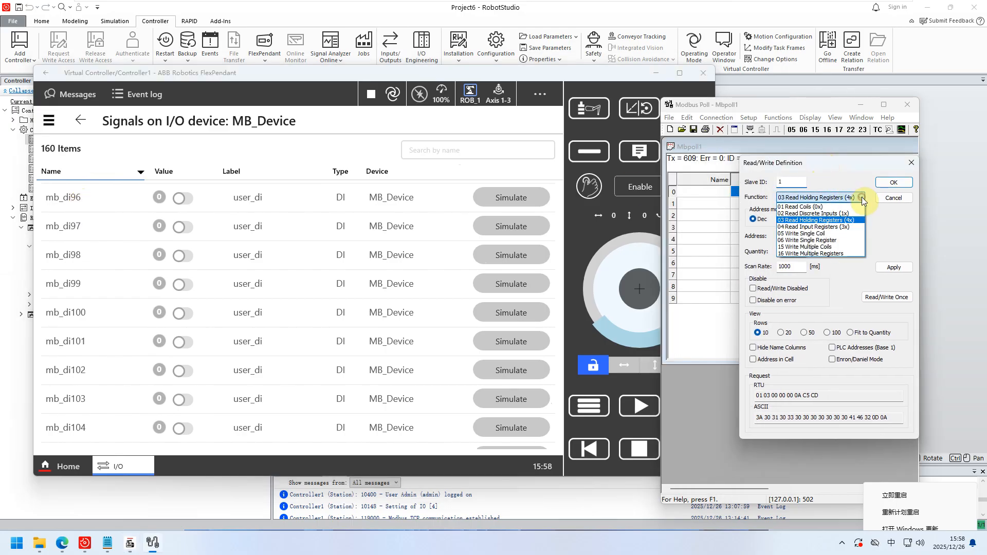
{"action": "left_click", "coordinate": [809, 248]}
{"action": "double_click", "coordinate": [787, 236]}
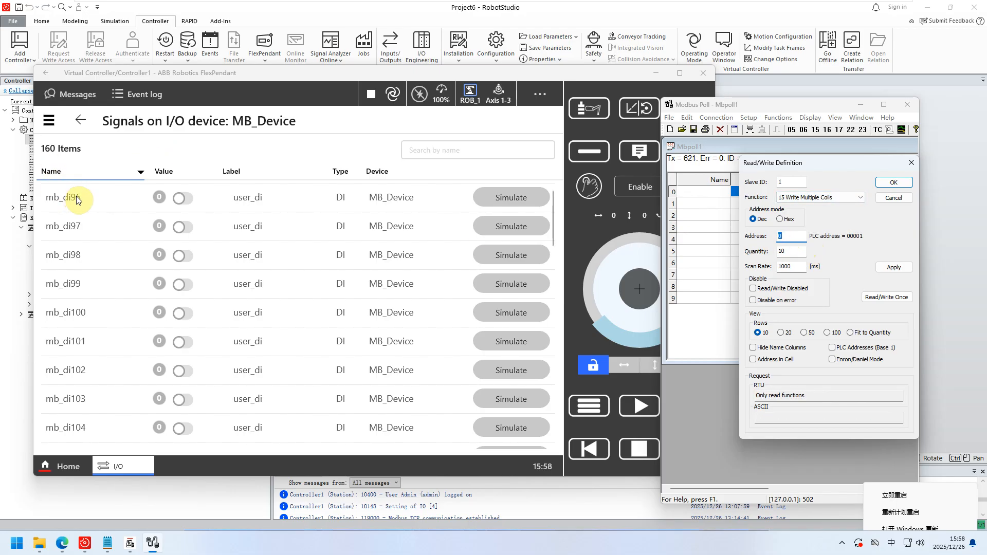
Check the Notepad notes on the host for the coil ranges mapped to the mb_do and mb_di signals.
{"action": "mouse_move", "coordinate": [408, 1]}
{"action": "left_click", "coordinate": [505, 14]}
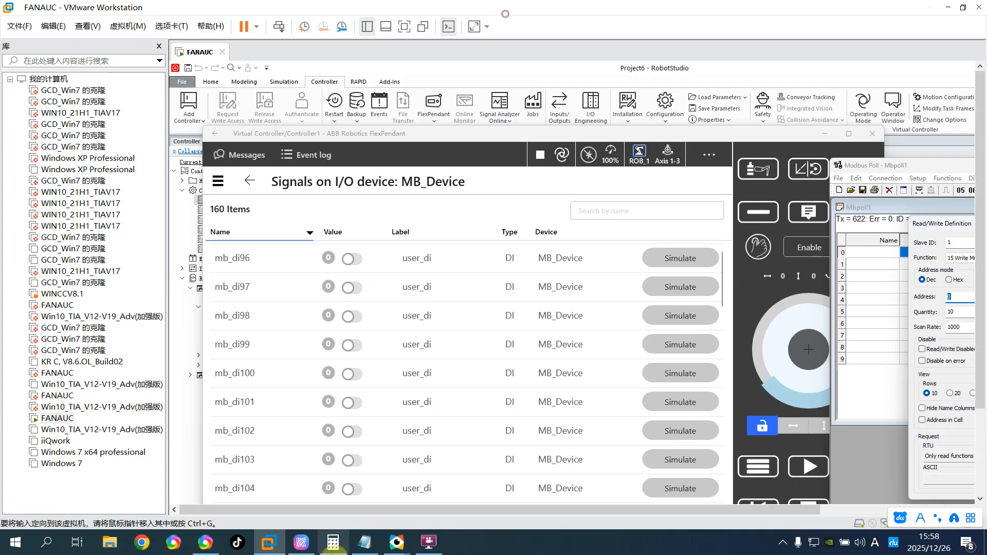
{"action": "left_click", "coordinate": [365, 543]}
{"action": "left_click", "coordinate": [270, 148]}
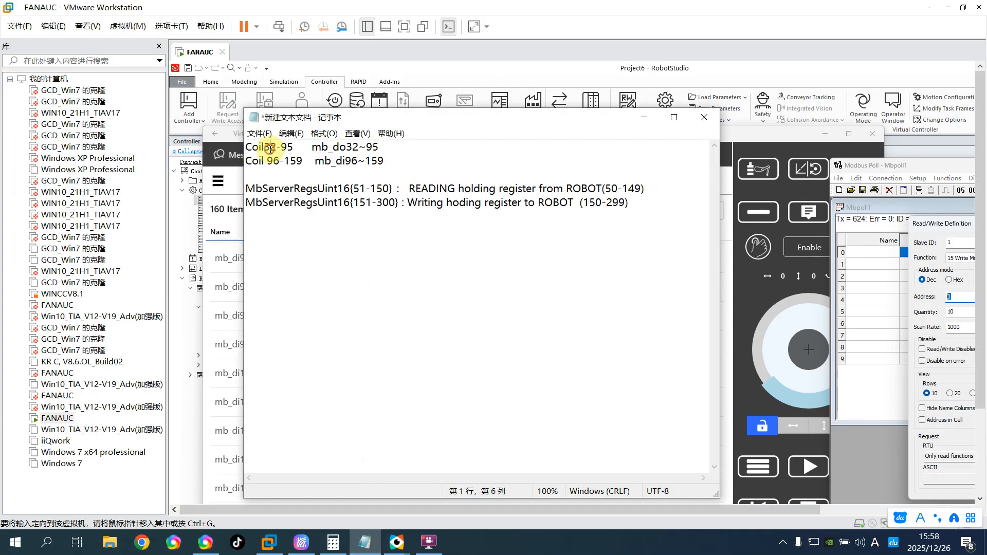
{"action": "left_click_drag", "start_coordinate": [249, 163], "coordinate": [309, 164]}
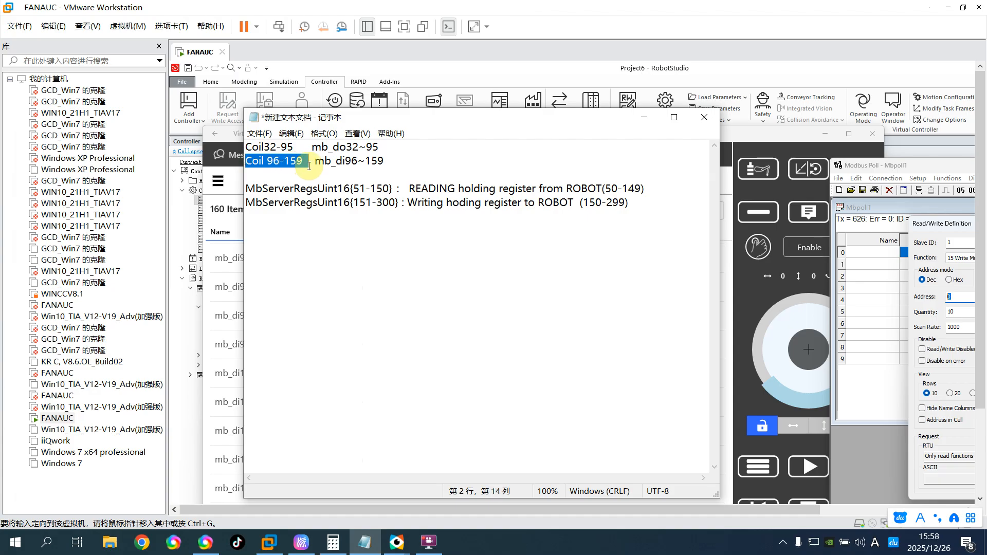
{"action": "left_click_drag", "start_coordinate": [247, 148], "coordinate": [296, 148]}
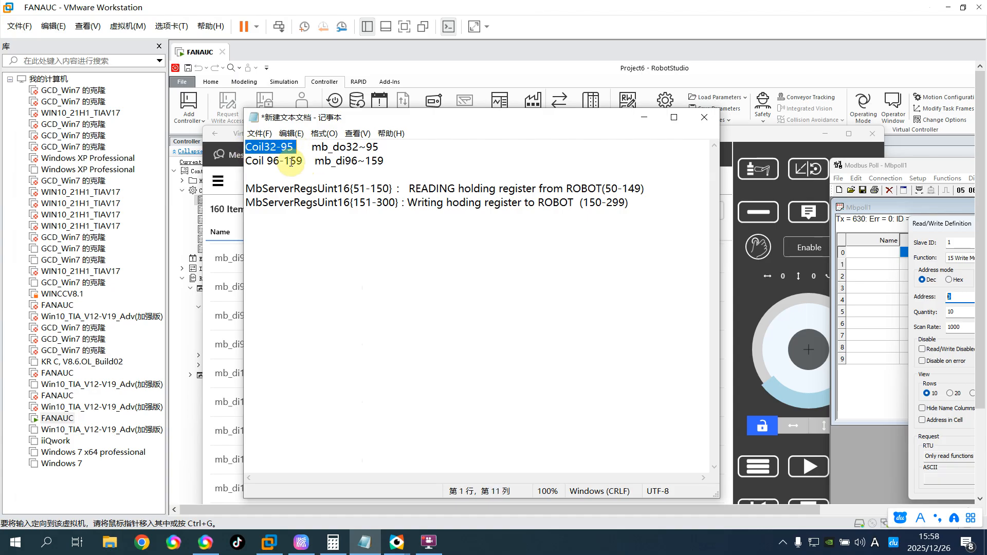
{"action": "left_click", "coordinate": [644, 119]}
Back in the virtual machine, set the definition's start address to 96 and apply it.
{"action": "left_click", "coordinate": [405, 28]}
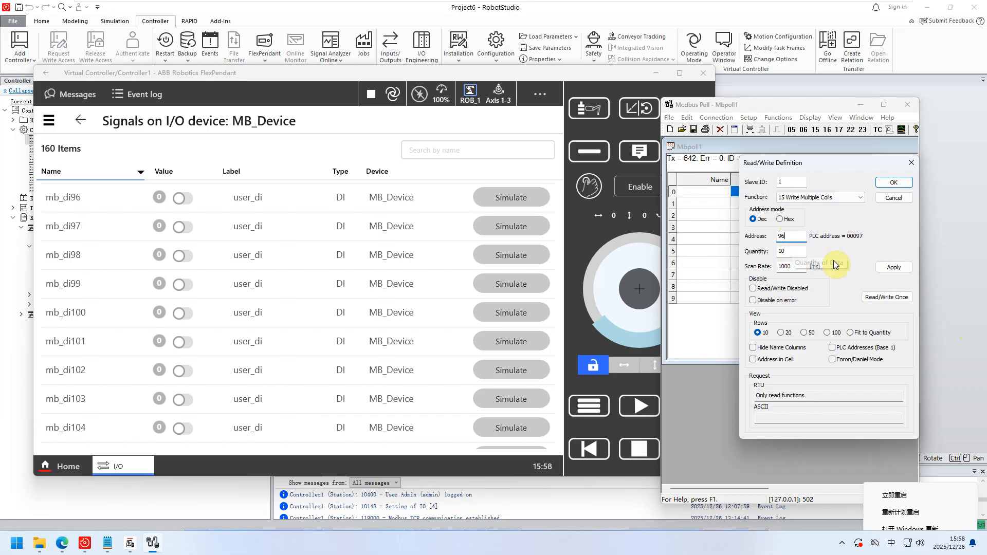
{"action": "left_click", "coordinate": [894, 182]}
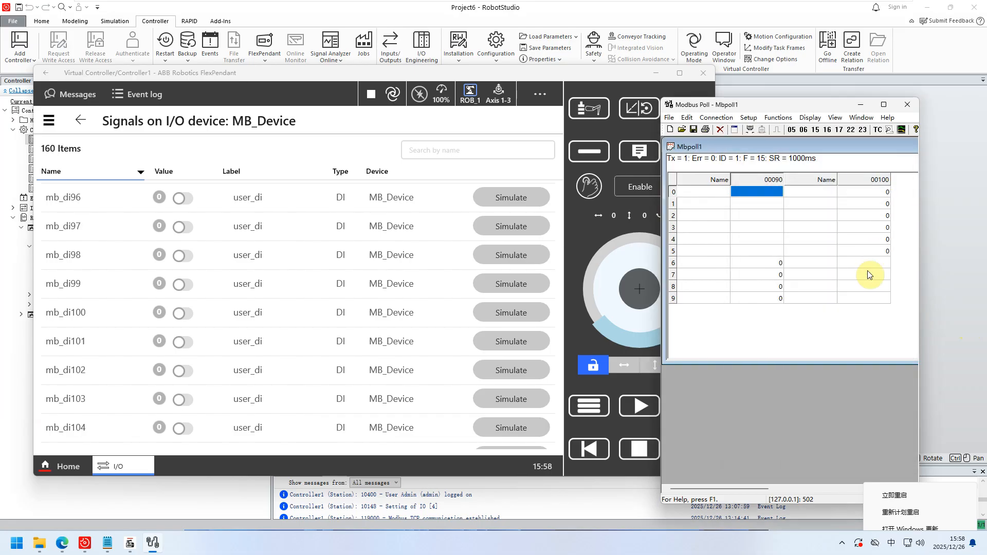
Test writing to the robot inputs by toggling coils 96, 97 and 98 to 1 and back to 0.
{"action": "left_click", "coordinate": [765, 263]}
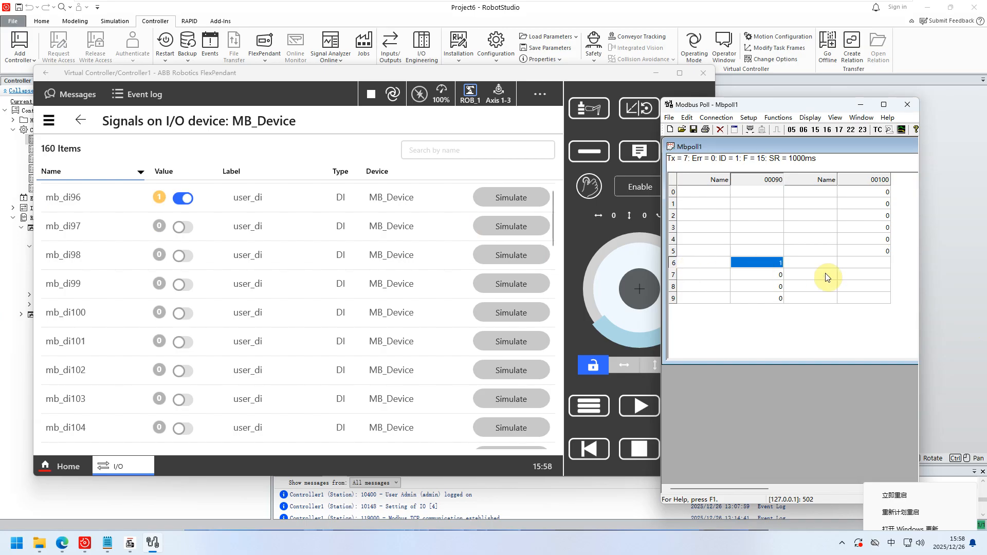
{"action": "left_click", "coordinate": [769, 276]}
{"action": "double_click", "coordinate": [769, 277]}
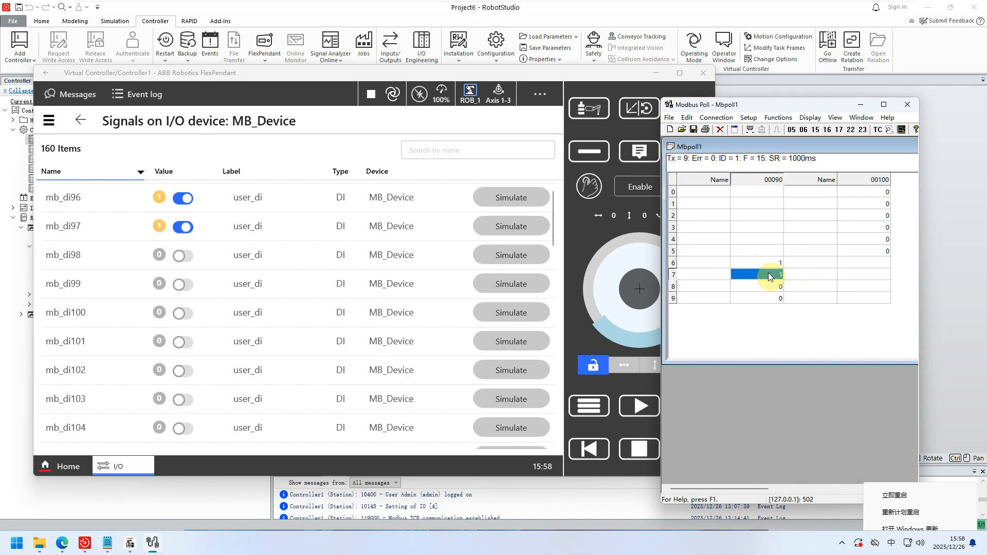
{"action": "left_click", "coordinate": [759, 288]}
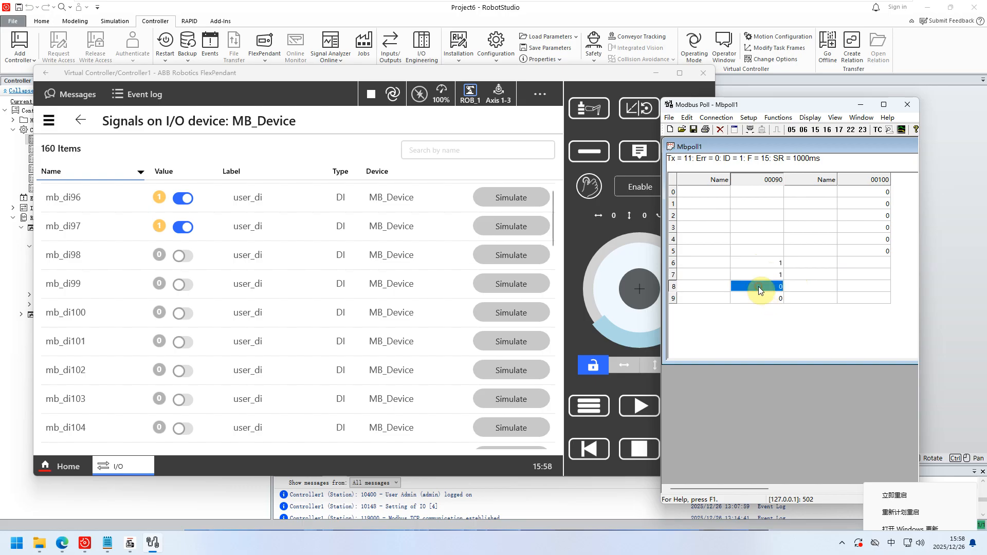
{"action": "double_click", "coordinate": [758, 286]}
{"action": "left_click", "coordinate": [754, 277]}
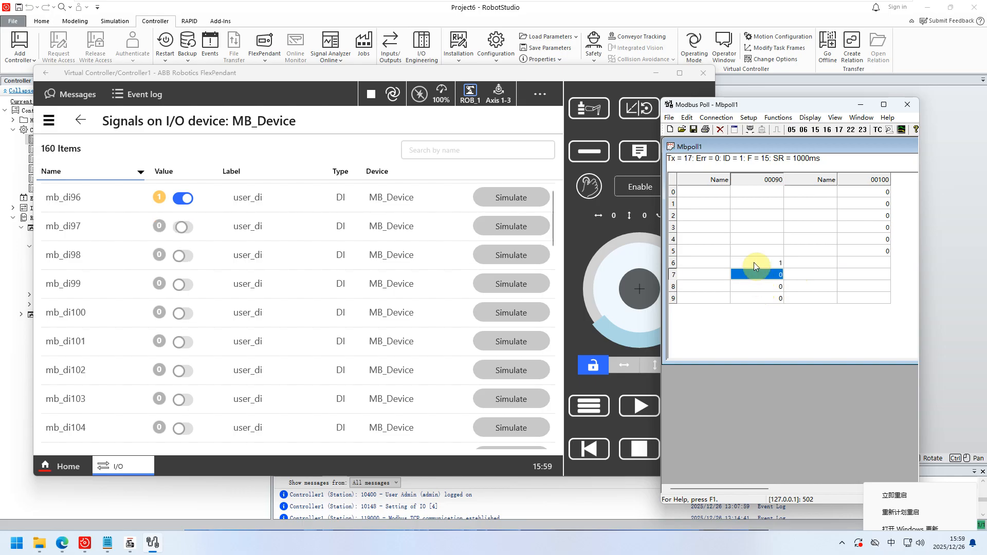
{"action": "left_click", "coordinate": [754, 262]}
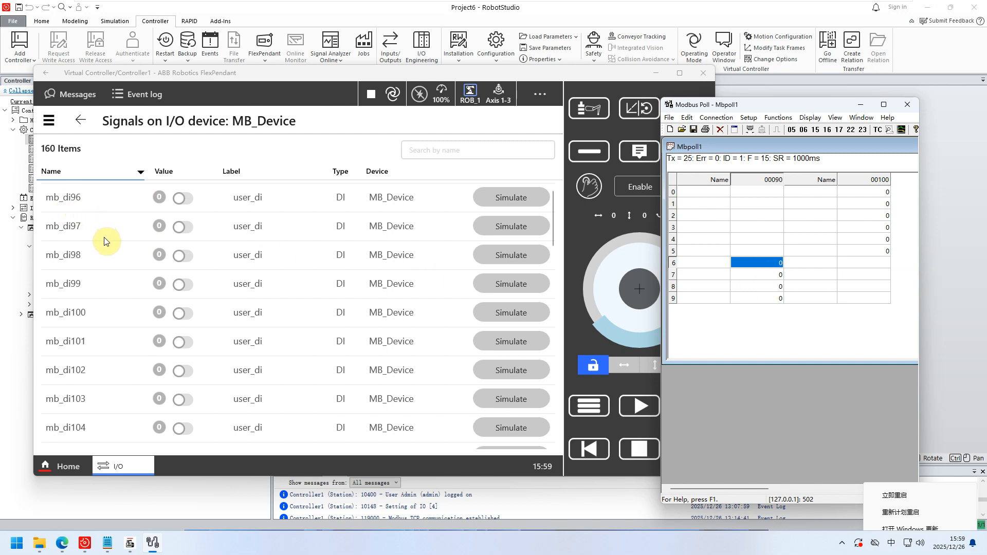
With the mb_do signals listed on the FlexPendant, redefine the poll as 01 Read Coils (0x) starting at address 32.
{"action": "scroll", "coordinate": [109, 255], "scroll_direction": "down", "scroll_amount": 1}
{"action": "scroll", "coordinate": [132, 331], "scroll_direction": "down", "scroll_amount": 10}
{"action": "scroll", "coordinate": [133, 329], "scroll_direction": "down", "scroll_amount": 15}
{"action": "scroll", "coordinate": [130, 337], "scroll_direction": "up", "scroll_amount": 4}
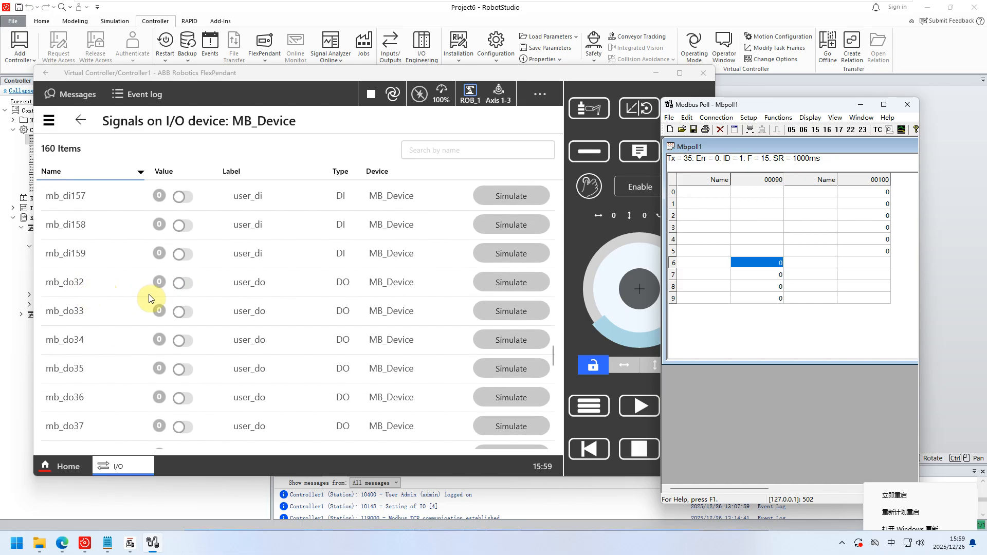
{"action": "left_click_drag", "start_coordinate": [792, 105], "coordinate": [761, 127]}
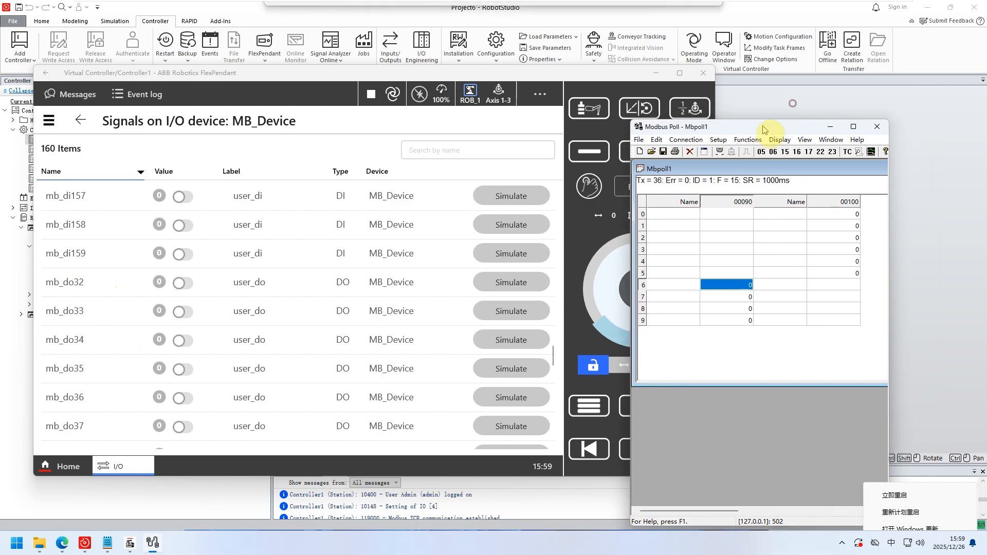
{"action": "left_click", "coordinate": [715, 141]}
{"action": "left_click", "coordinate": [740, 153]}
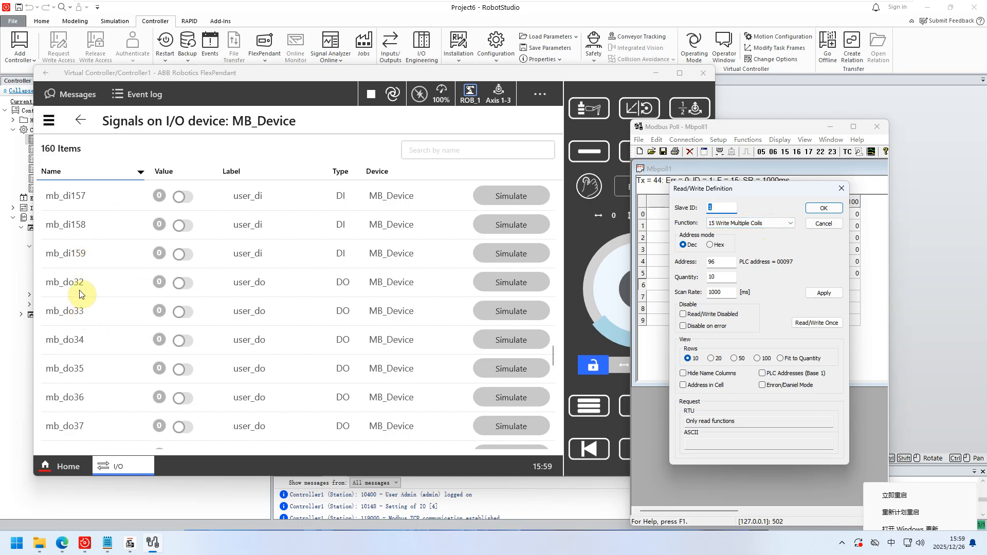
{"action": "left_click", "coordinate": [792, 223]}
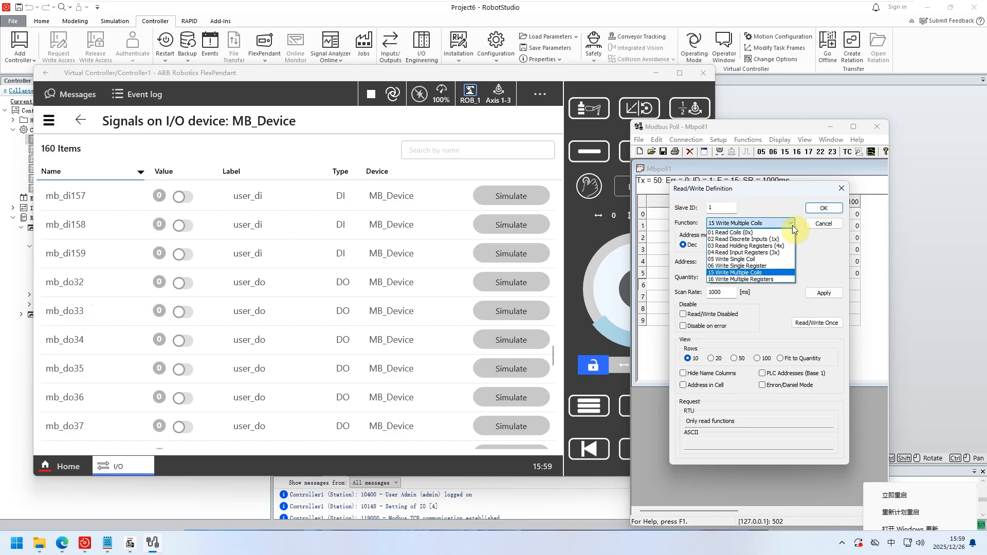
{"action": "left_click", "coordinate": [759, 233]}
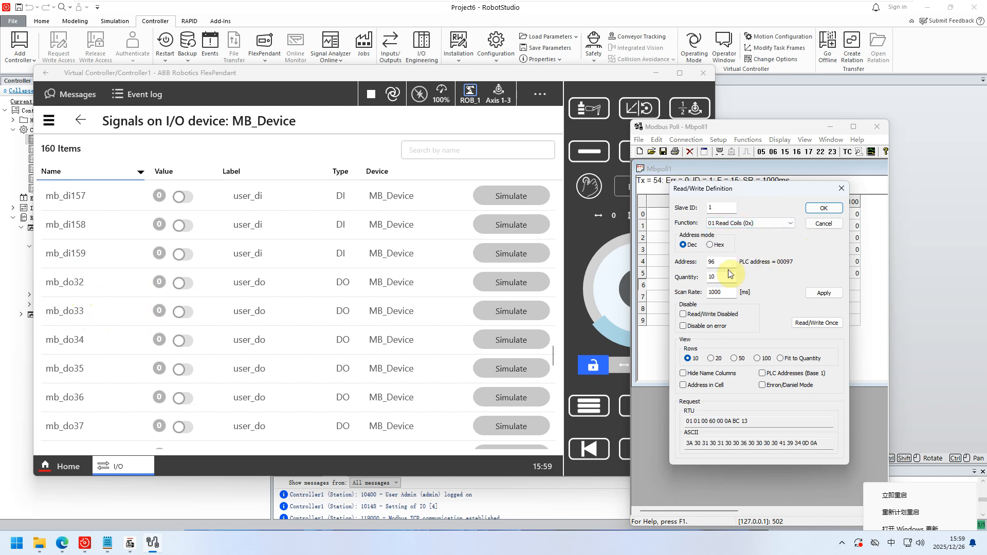
{"action": "double_click", "coordinate": [715, 261]}
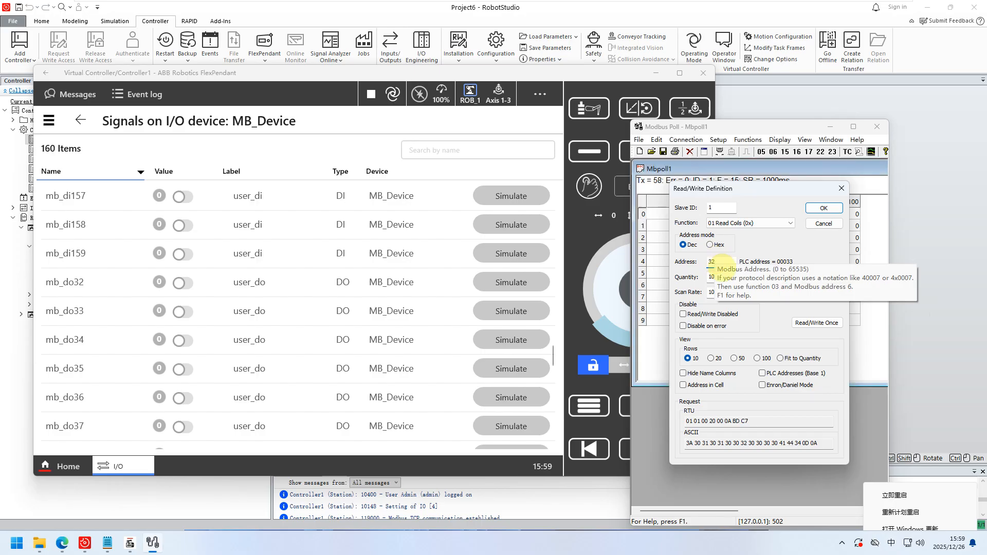
{"action": "type", "text": "32"}
{"action": "key", "text": "Return"}
{"action": "left_click", "coordinate": [721, 238]}
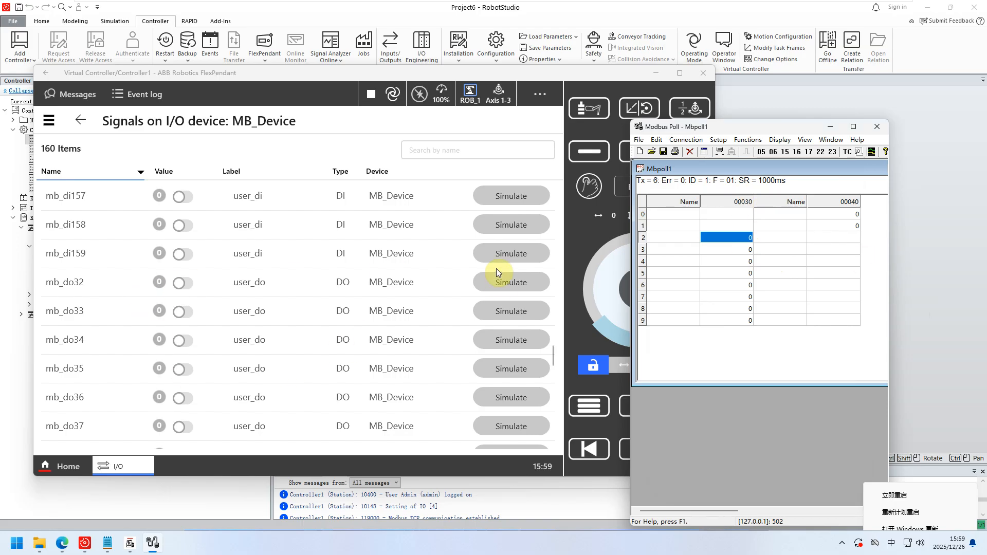
Enable simulation for mb_do32, mb_do33 and mb_do34, and place the FlexPendant and Modbus Poll windows side by side.
{"action": "left_click", "coordinate": [503, 285]}
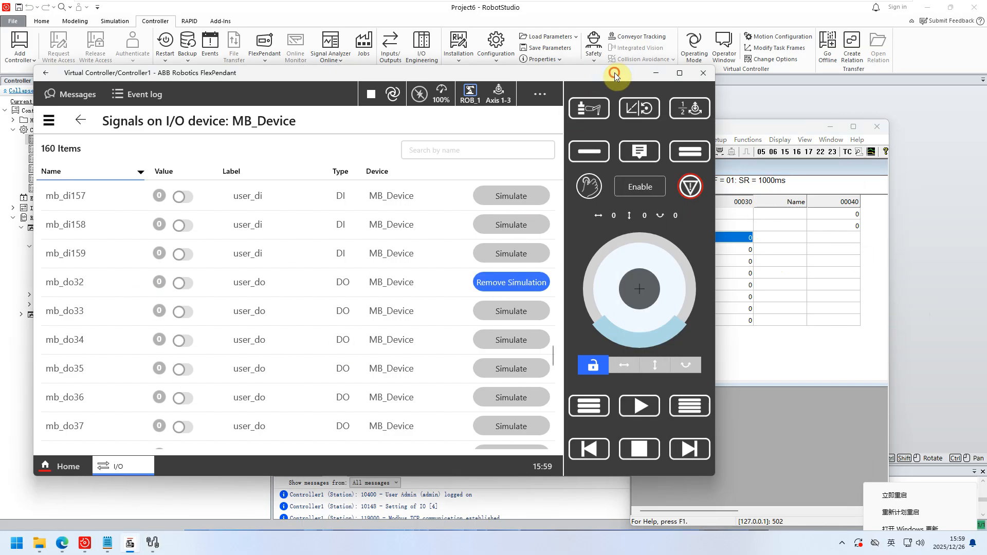
{"action": "left_click_drag", "start_coordinate": [615, 72], "coordinate": [543, 75]}
{"action": "left_click", "coordinate": [438, 313]}
{"action": "left_click", "coordinate": [439, 343]}
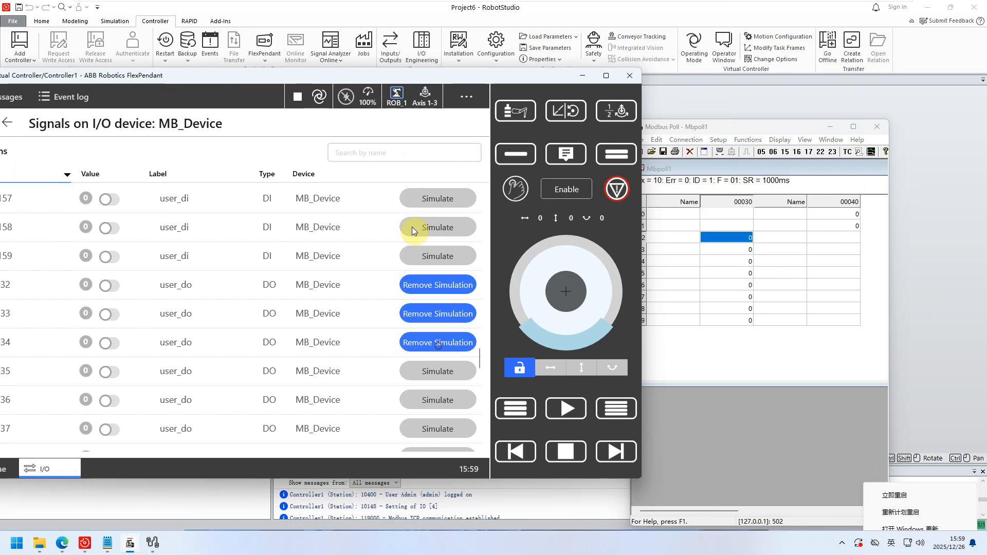
{"action": "left_click_drag", "start_coordinate": [425, 75], "coordinate": [490, 63]}
{"action": "left_click", "coordinate": [834, 118]}
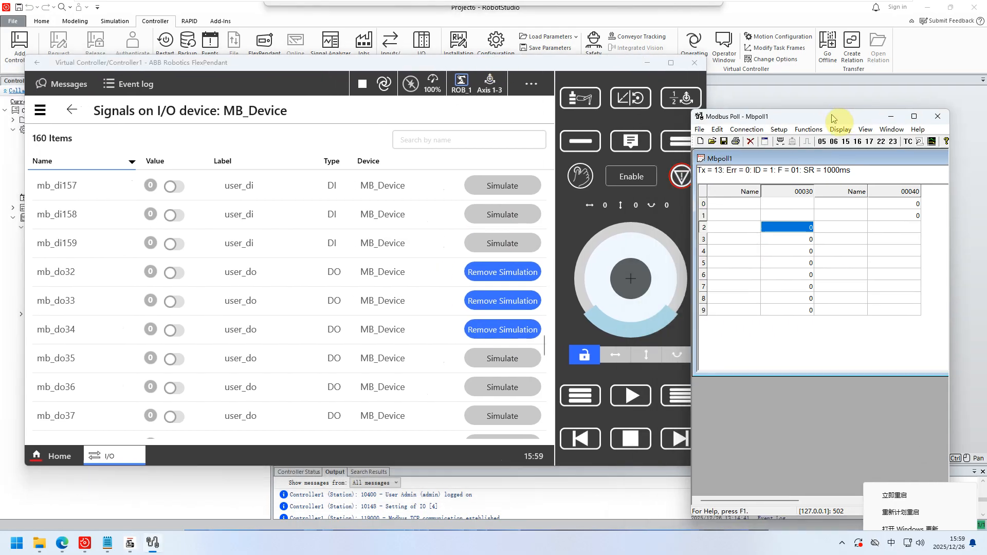
Test reading the robot outputs by switching mb_do32 through mb_do35 on and then off again.
{"action": "left_click", "coordinate": [173, 274]}
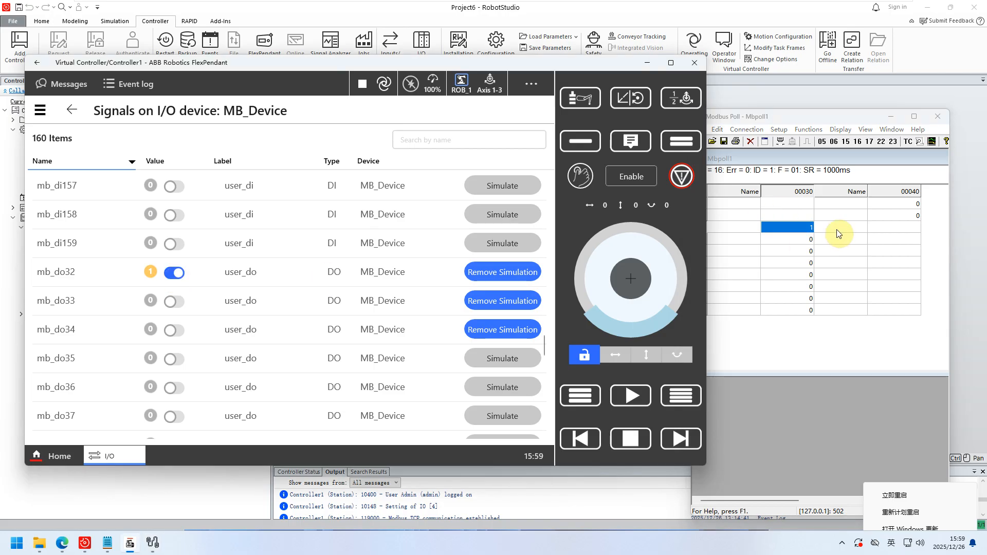
{"action": "left_click", "coordinate": [178, 304]}
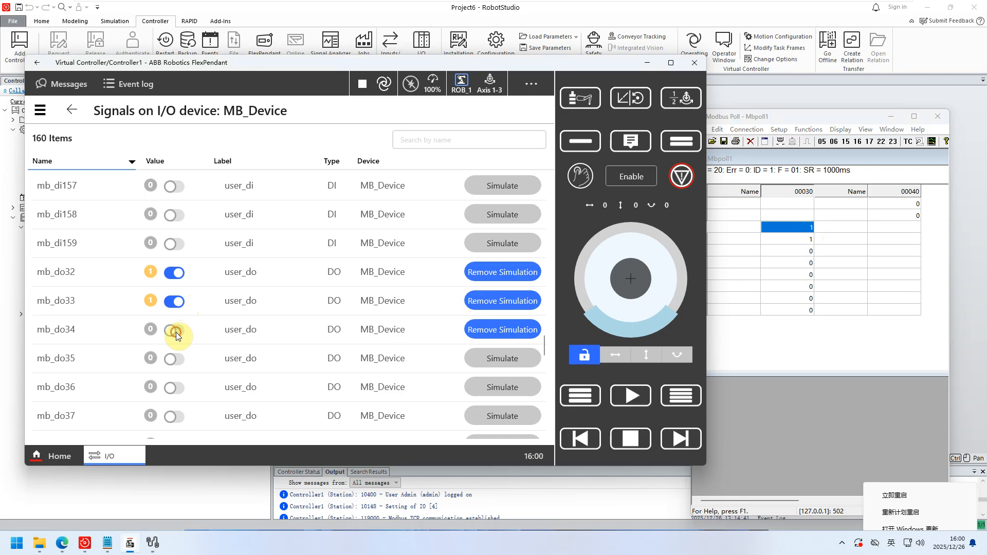
{"action": "left_click", "coordinate": [171, 359]}
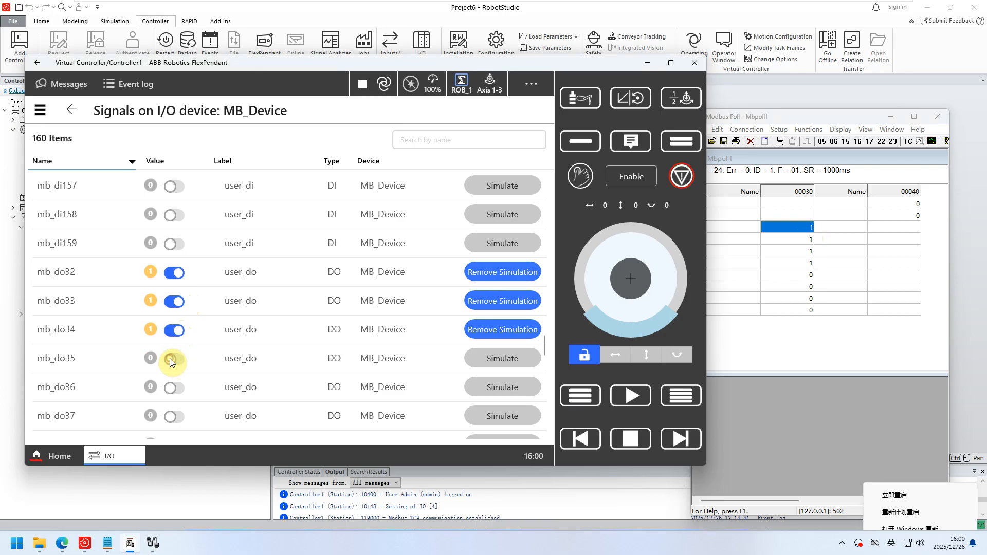
{"action": "left_click", "coordinate": [170, 330]}
{"action": "left_click", "coordinate": [170, 302]}
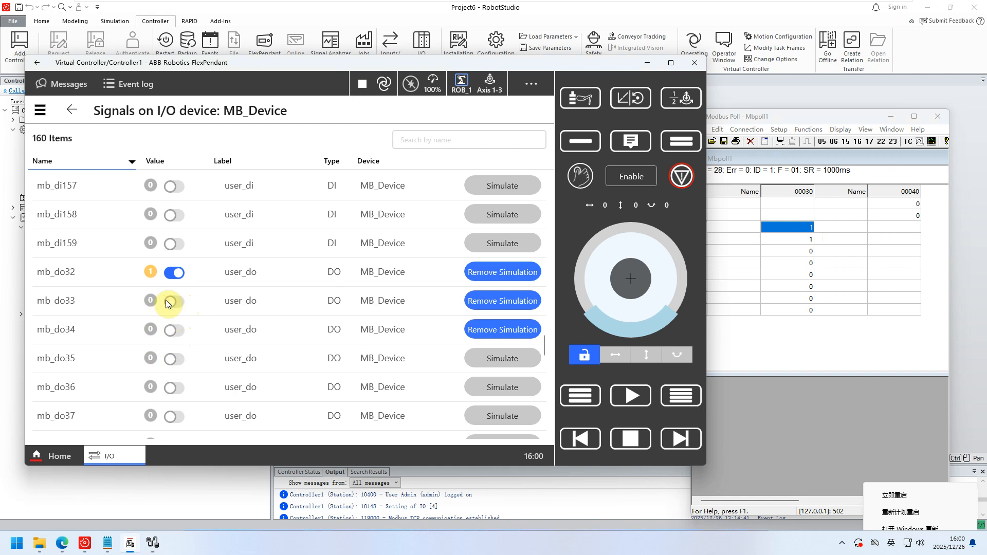
{"action": "left_click", "coordinate": [170, 272]}
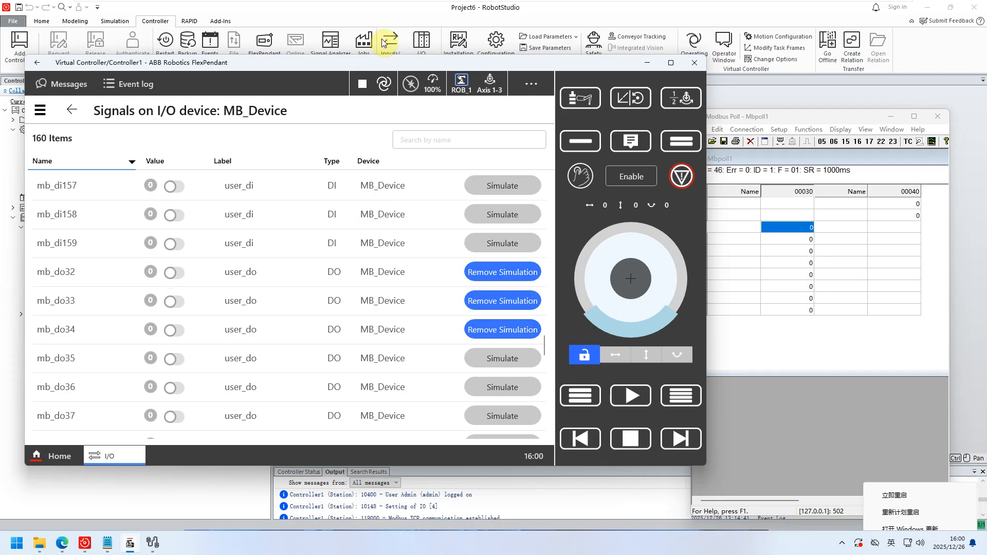
Leave the virtual machine's full-screen view to reach the host desktop.
{"action": "left_click", "coordinate": [504, 9]}
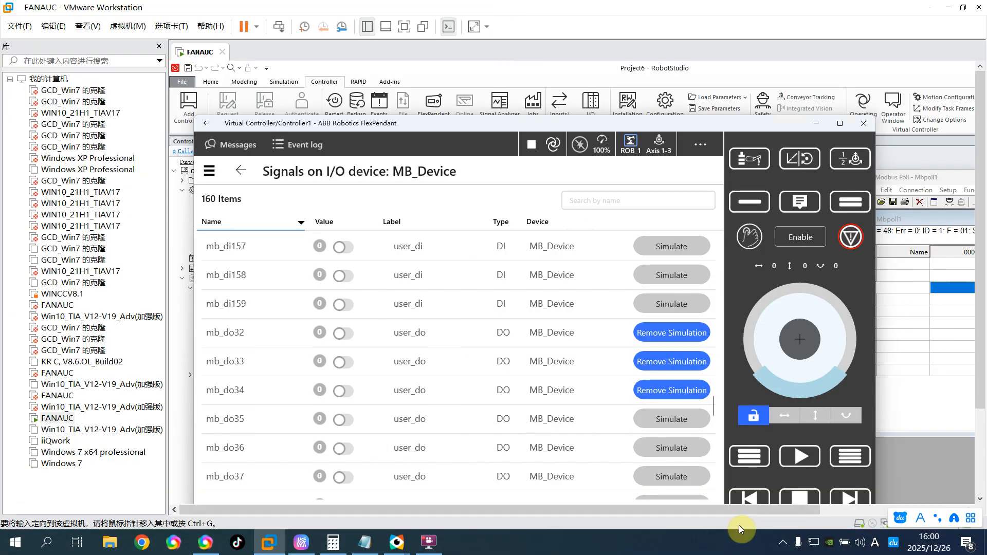